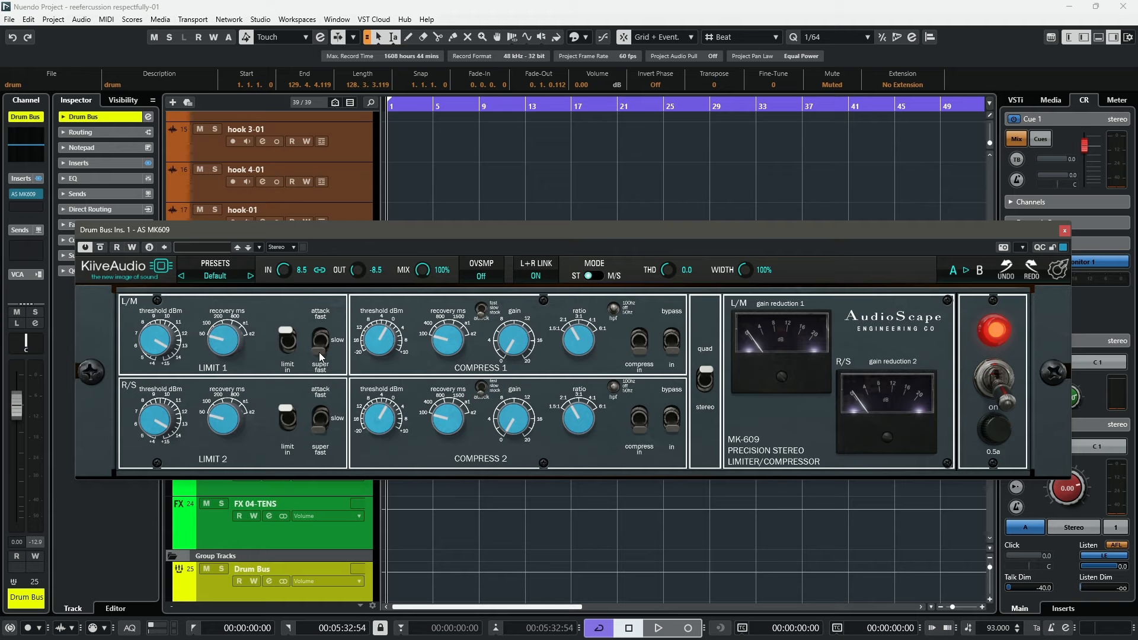
Try the Limit 1 attack switch and the Compress 1 attack and high-pass filter switches.
{"action": "left_click", "coordinate": [318, 352]}
{"action": "left_click", "coordinate": [483, 311]}
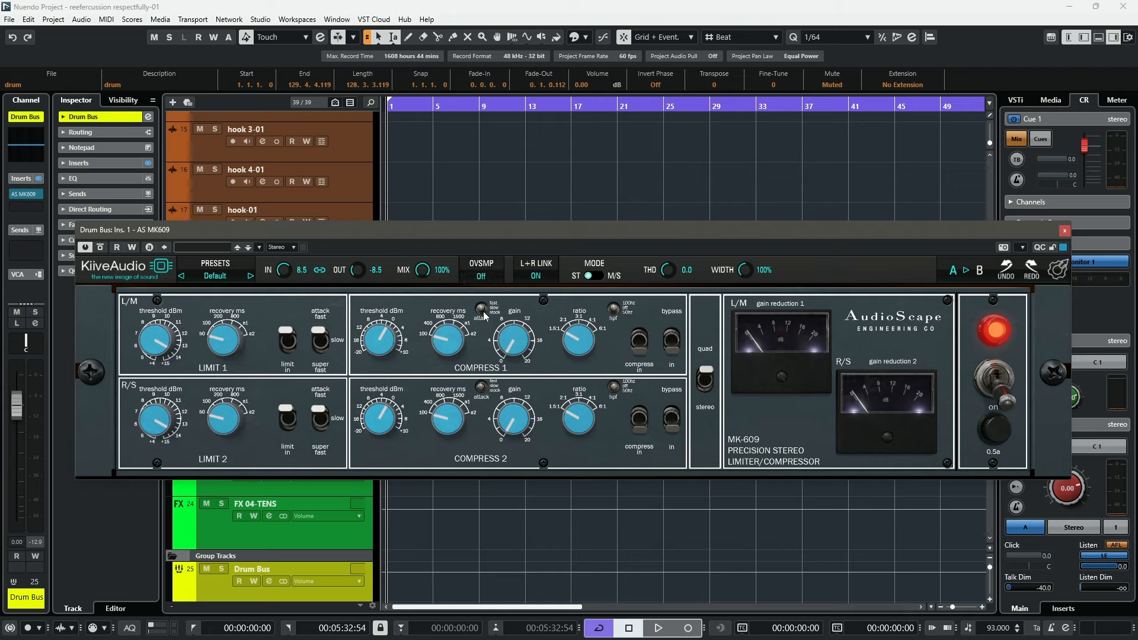
{"action": "left_click", "coordinate": [482, 312]}
{"action": "left_click", "coordinate": [482, 311]}
{"action": "left_click", "coordinate": [615, 309]}
{"action": "key", "text": "Escape"}
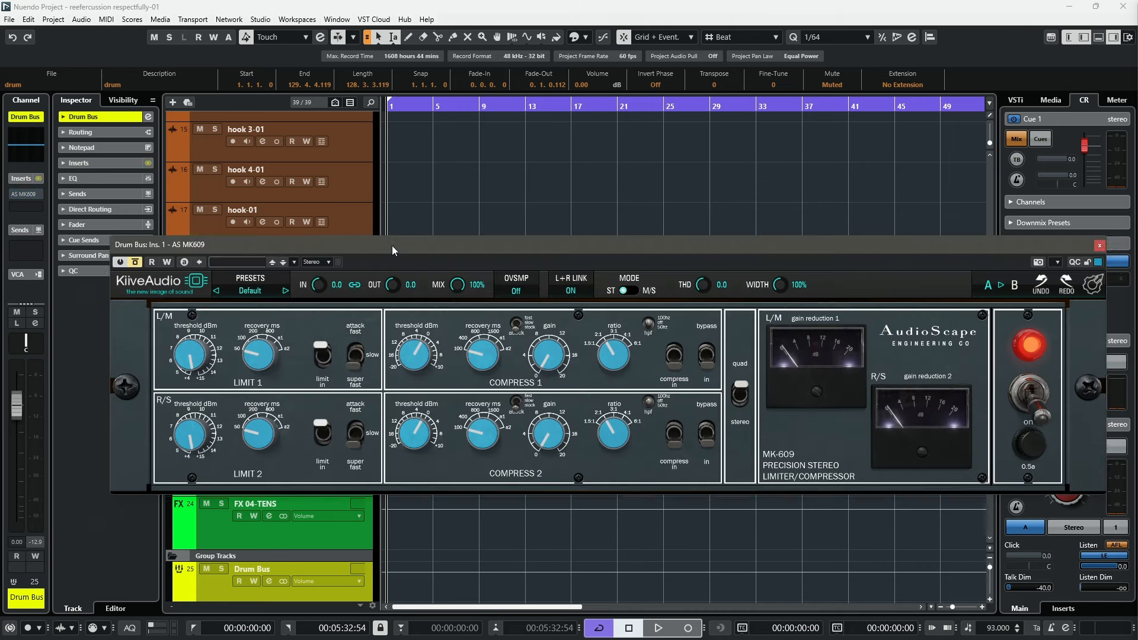
Move the plugin window slightly down and audition the full mix with the drum bus plugin bypassed.
{"action": "mouse_move", "coordinate": [392, 245]}
{"action": "left_mouse_down"}
{"action": "mouse_move", "coordinate": [381, 245]}
{"action": "mouse_move", "coordinate": [396, 253]}
{"action": "left_mouse_up"}
{"action": "key", "text": "space"}
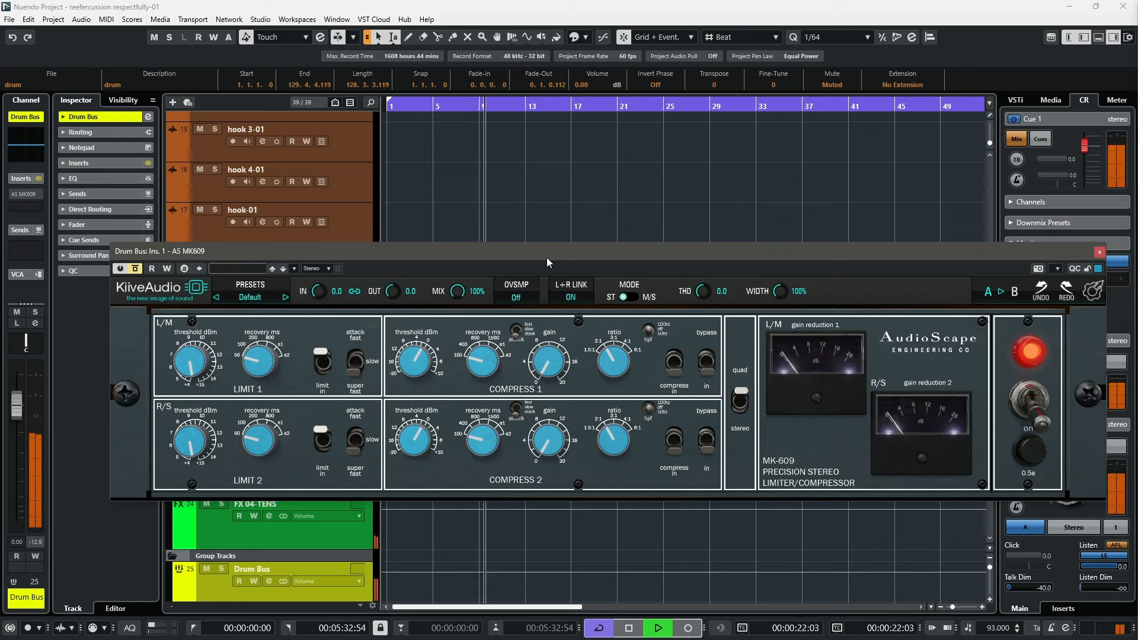
{"action": "key", "text": "space"}
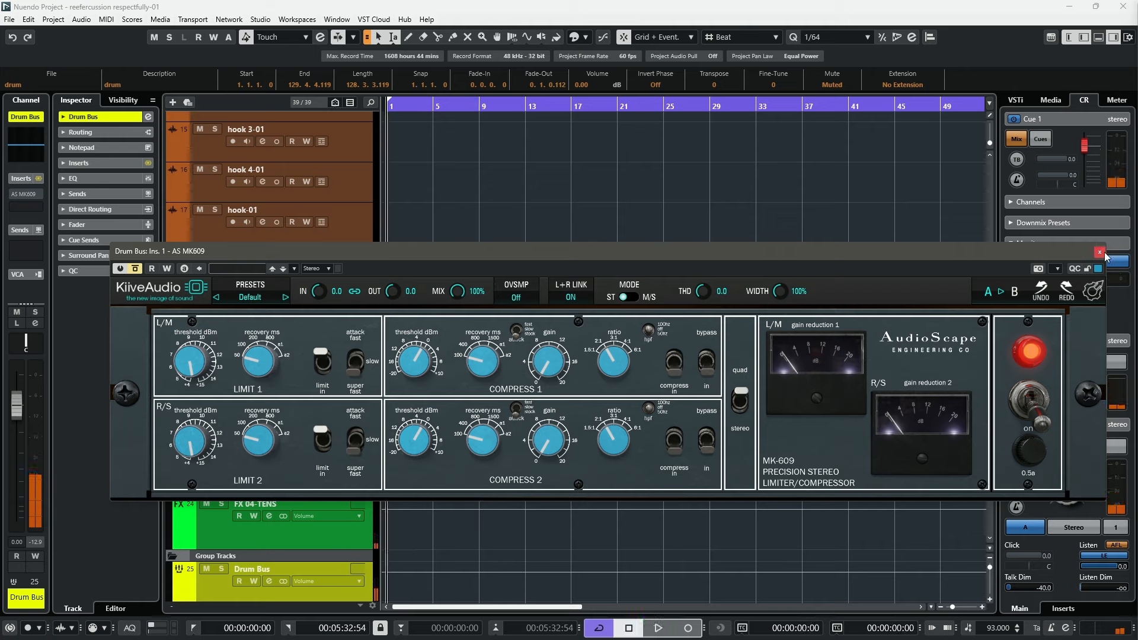
Open the Drums instrument and audition its kick, snare, floor tom and cymbals, and close it again.
{"action": "scroll", "coordinate": [347, 194], "scroll_direction": "up", "scroll_amount": 10}
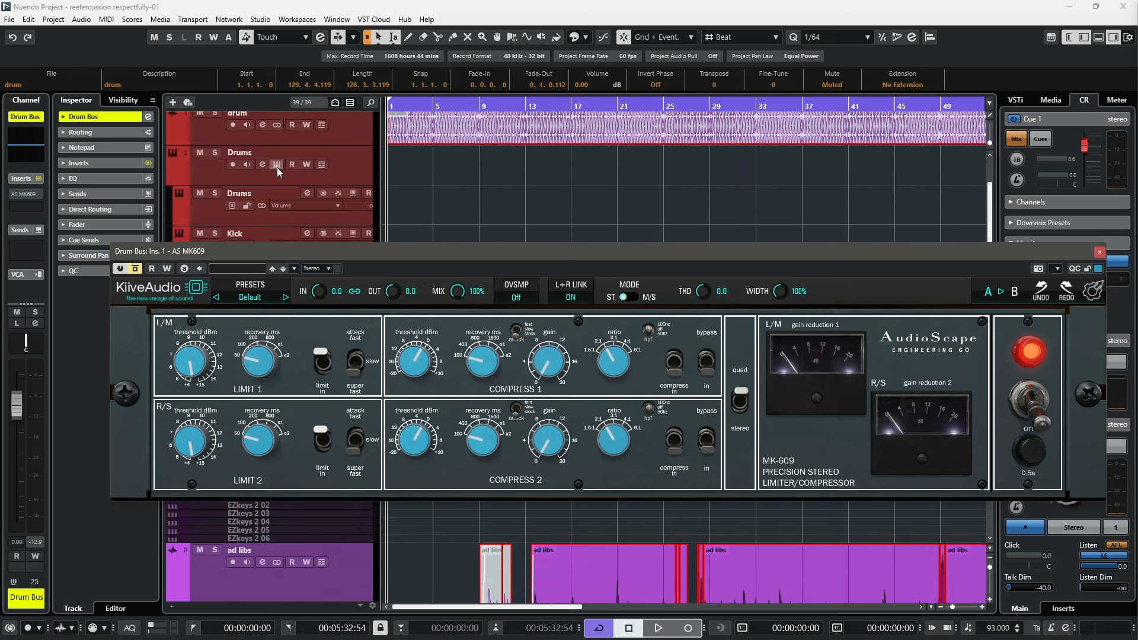
{"action": "left_click", "coordinate": [274, 167]}
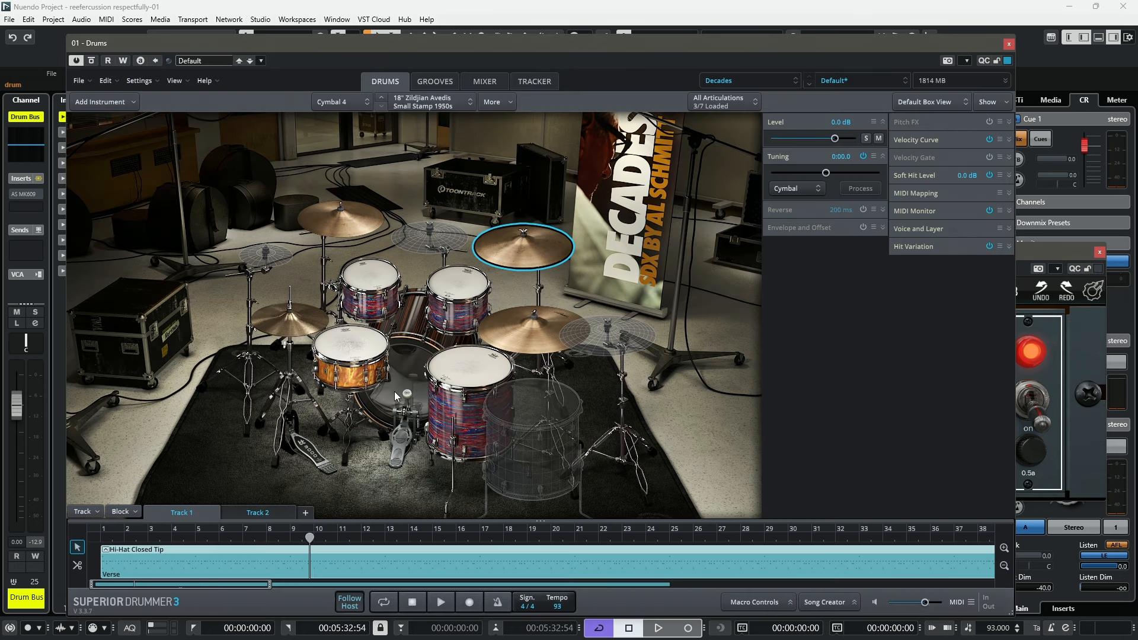
{"action": "left_click", "coordinate": [410, 379]}
{"action": "left_click", "coordinate": [352, 346]}
{"action": "left_click", "coordinate": [468, 365]}
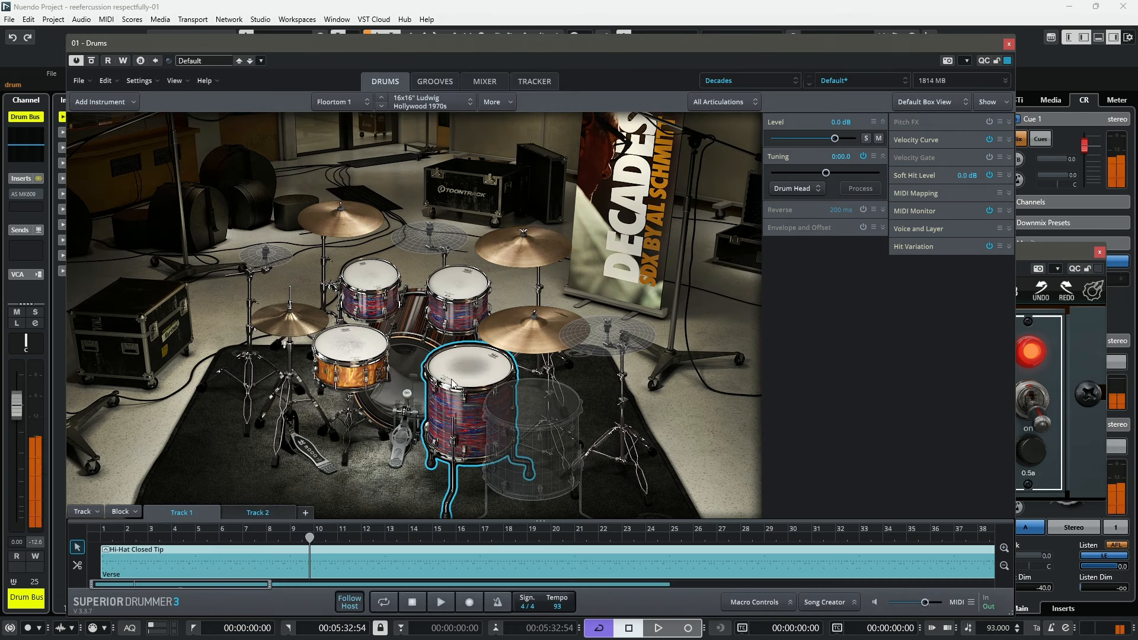
{"action": "left_click", "coordinate": [523, 244]}
{"action": "left_click", "coordinate": [341, 218]}
{"action": "left_click", "coordinate": [1008, 43]}
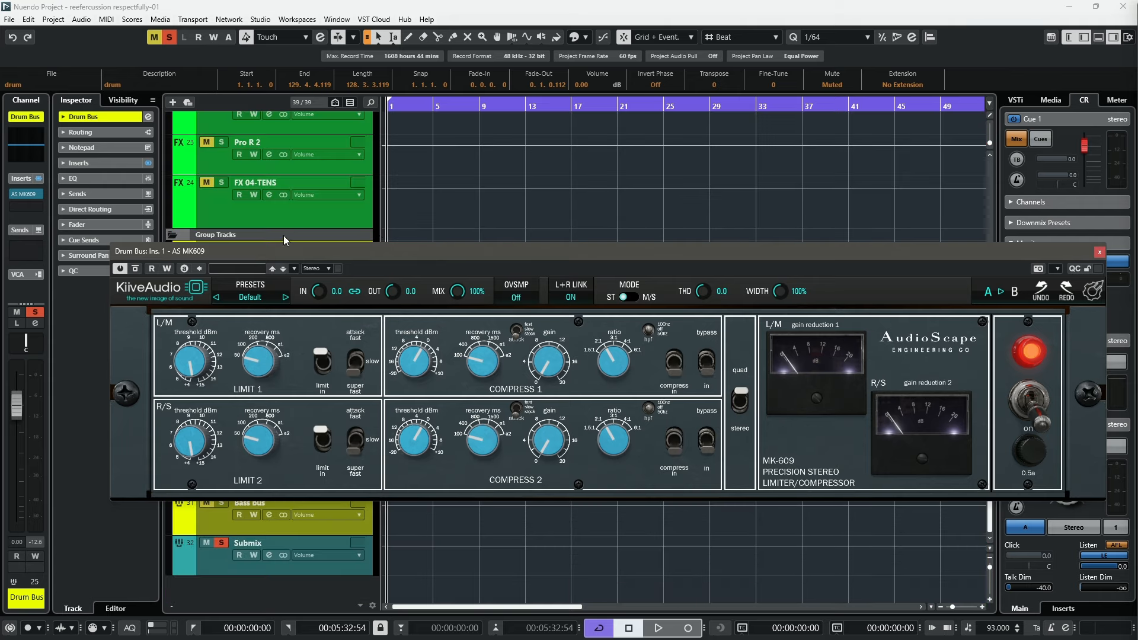
Audition THD at -24.0 and width at 150% on the playing drum bus, and reset both controls to default.
{"action": "key", "text": "space"}
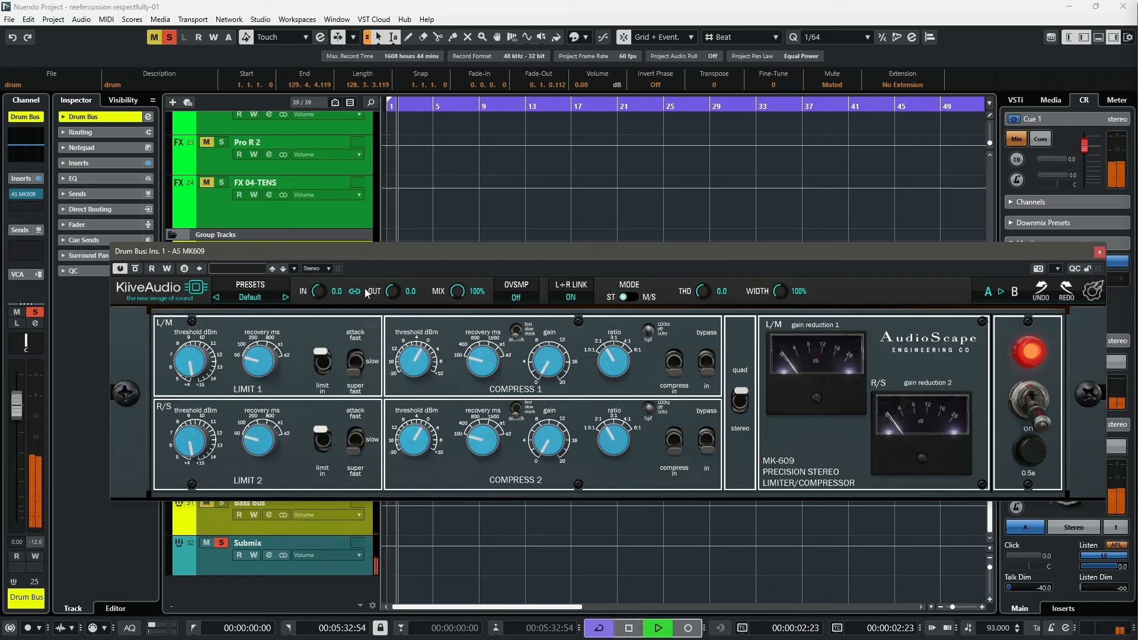
{"action": "left_click_drag", "start_coordinate": [702, 292], "coordinate": [730, 224]}
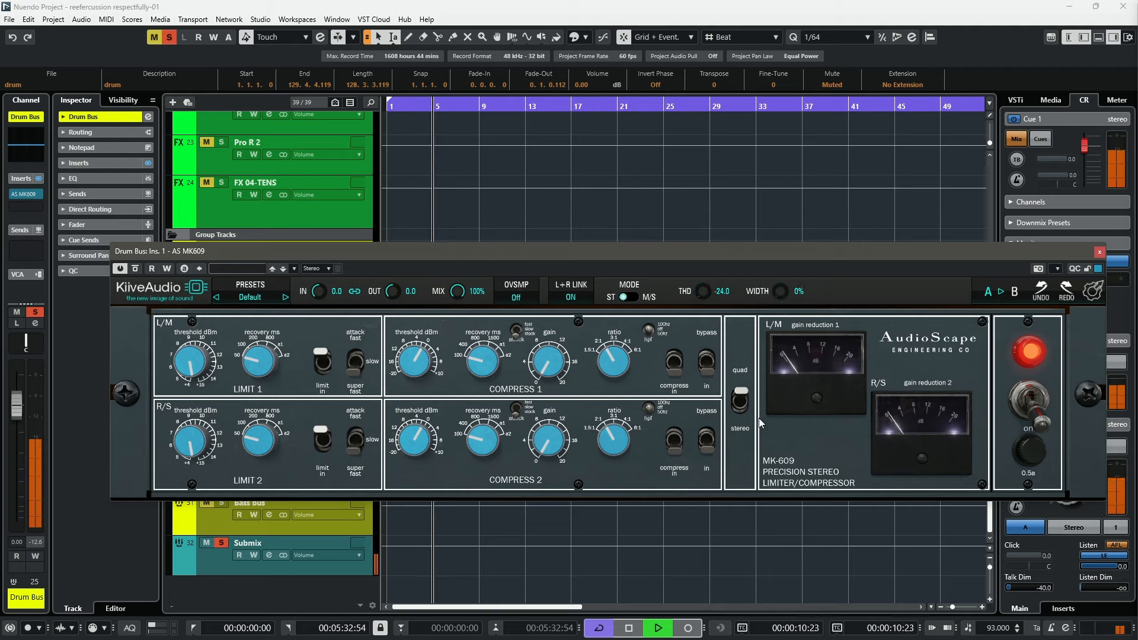
{"action": "left_click_drag", "start_coordinate": [780, 291], "coordinate": [827, 110]}
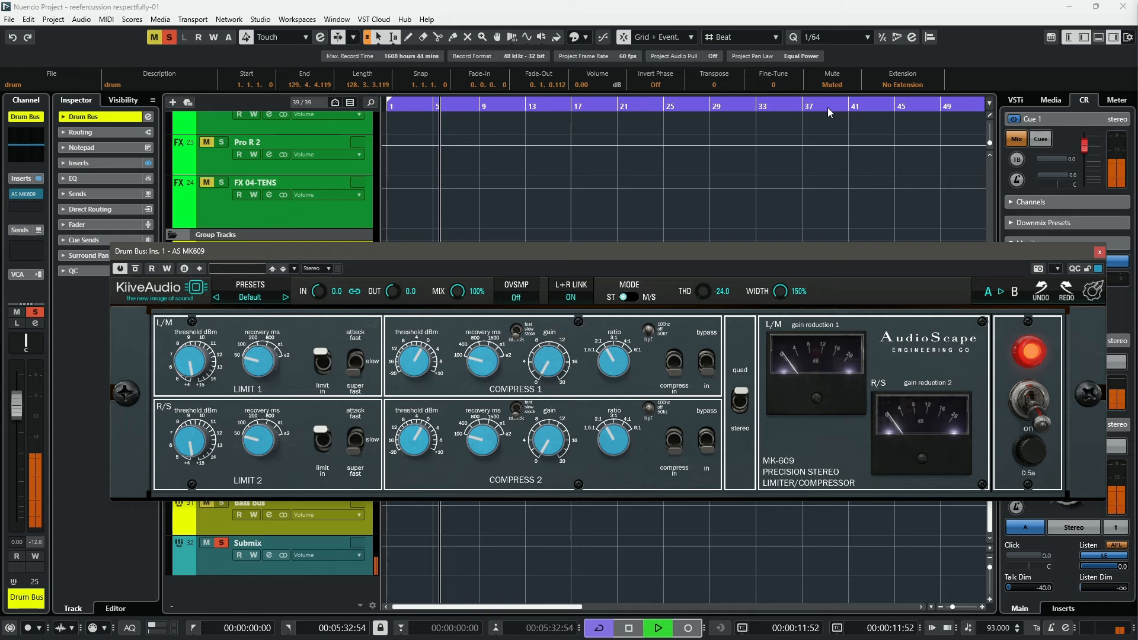
{"action": "double_click", "coordinate": [781, 294]}
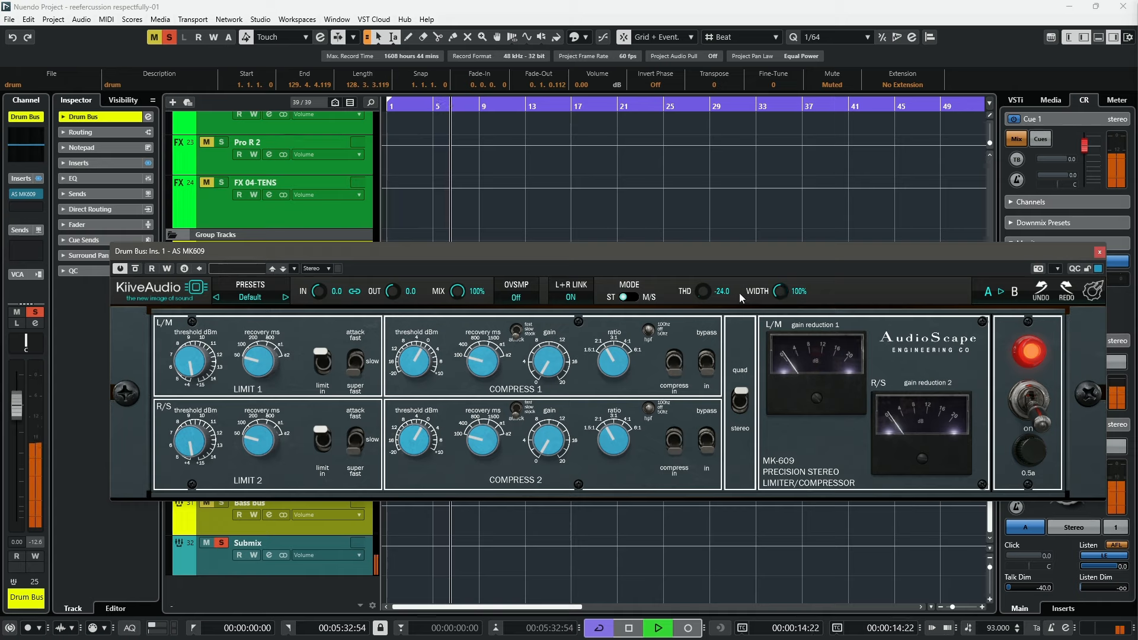
{"action": "double_click", "coordinate": [703, 293]}
{"action": "key", "text": "space"}
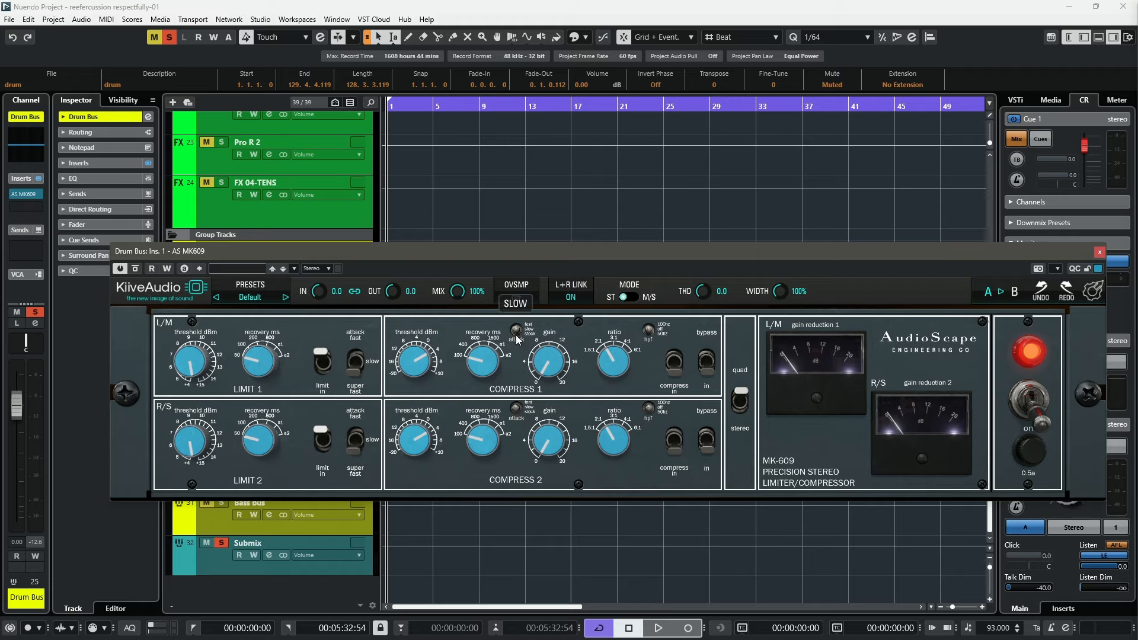
Dial in Compress 1 during drum playback with a lower threshold, a higher ratio and a gain of about 4.9.
{"action": "left_click_drag", "start_coordinate": [474, 365], "coordinate": [423, 365]}
{"action": "key", "text": "space"}
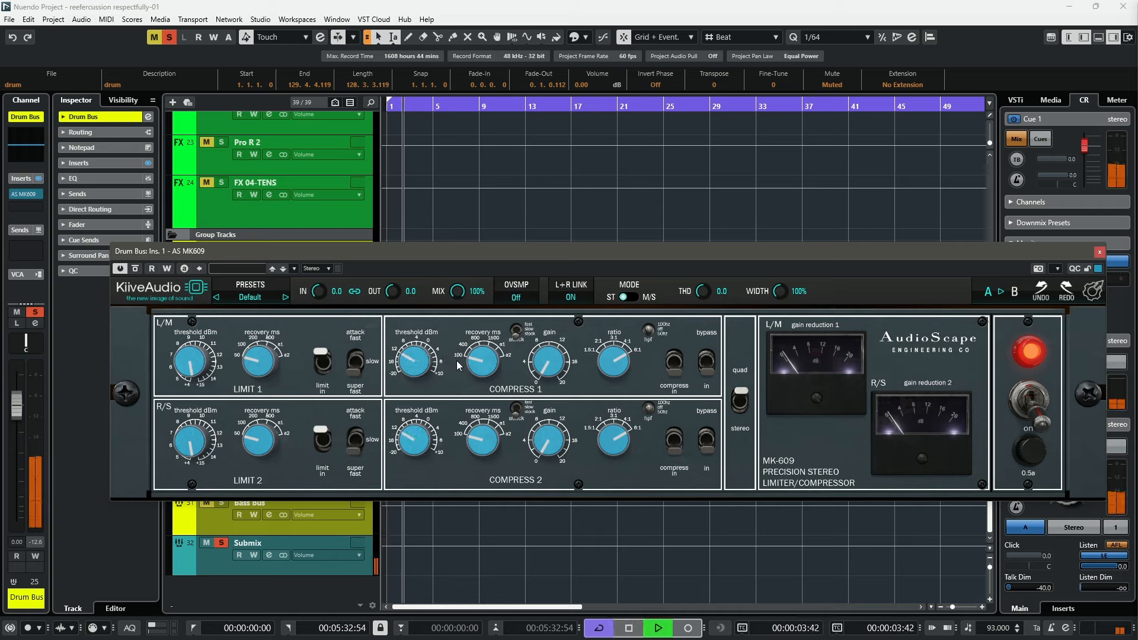
{"action": "left_click_drag", "start_coordinate": [552, 377], "coordinate": [553, 374]}
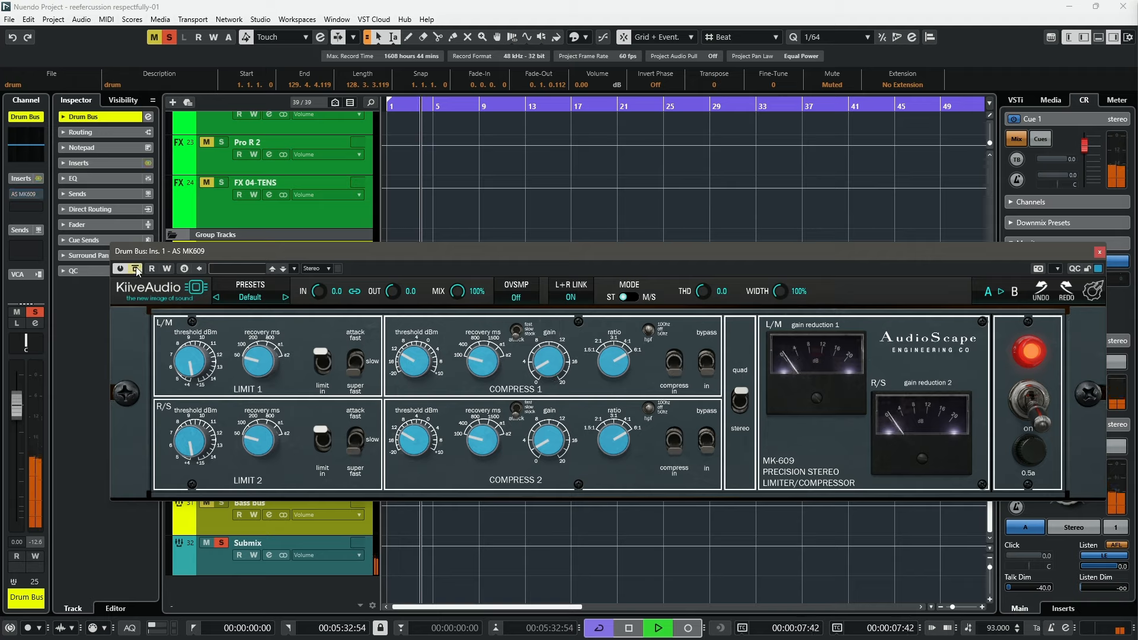
{"action": "left_click", "coordinate": [135, 270]}
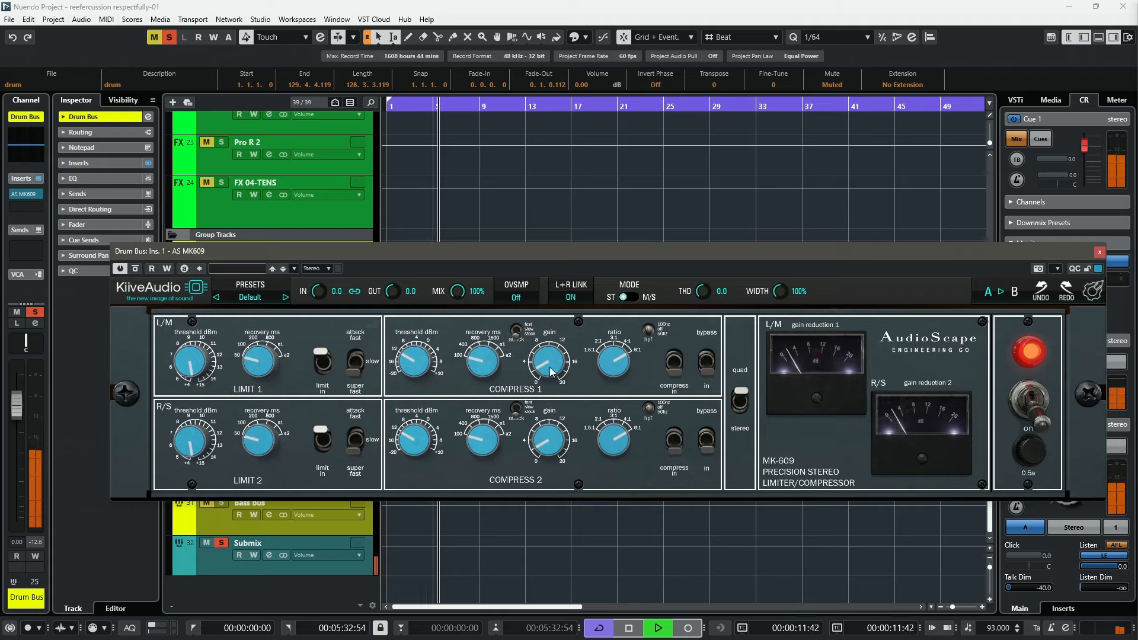
{"action": "scroll", "coordinate": [551, 369], "scroll_direction": "up", "scroll_amount": 4}
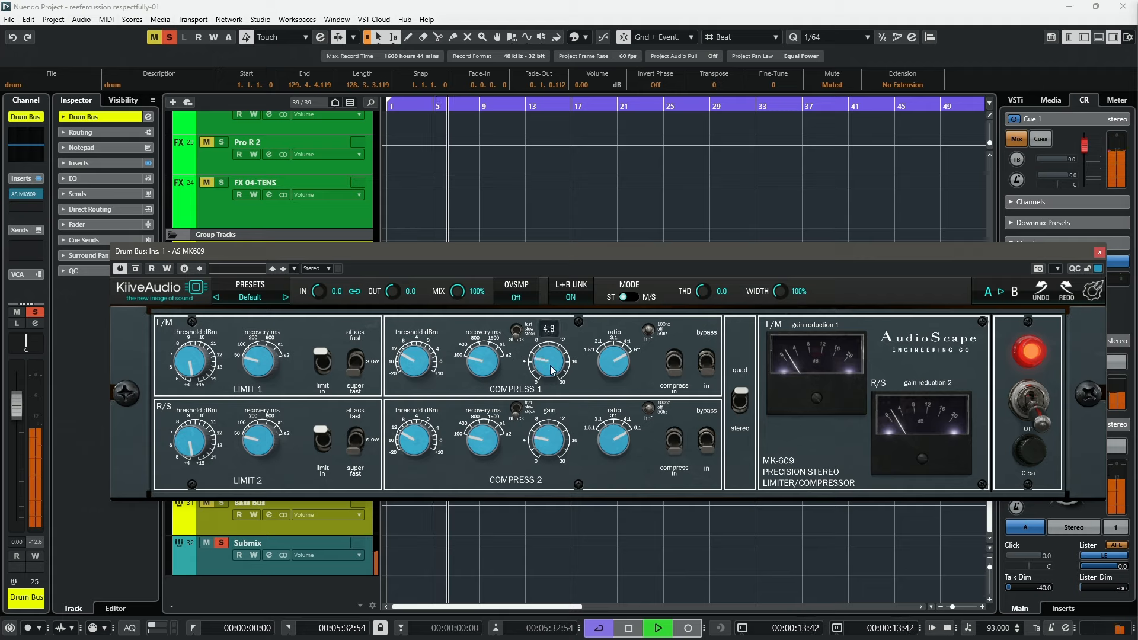
{"action": "key", "text": "space"}
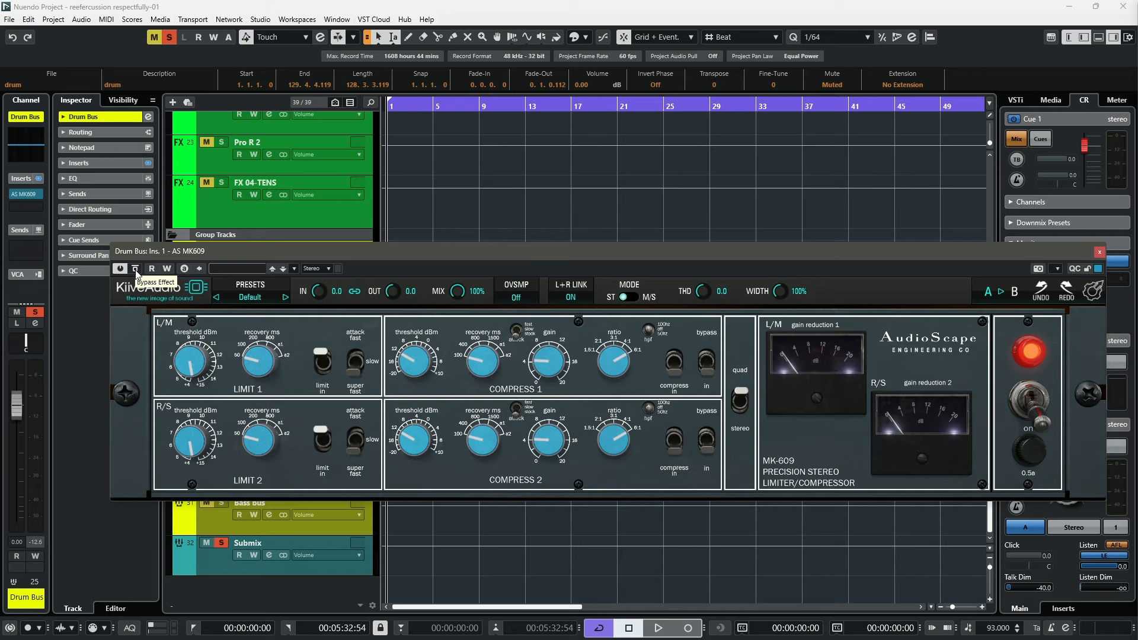
Compare the drum bus with the compressor plugin bypassed and active during playback.
{"action": "left_click", "coordinate": [135, 269]}
{"action": "key", "text": "space"}
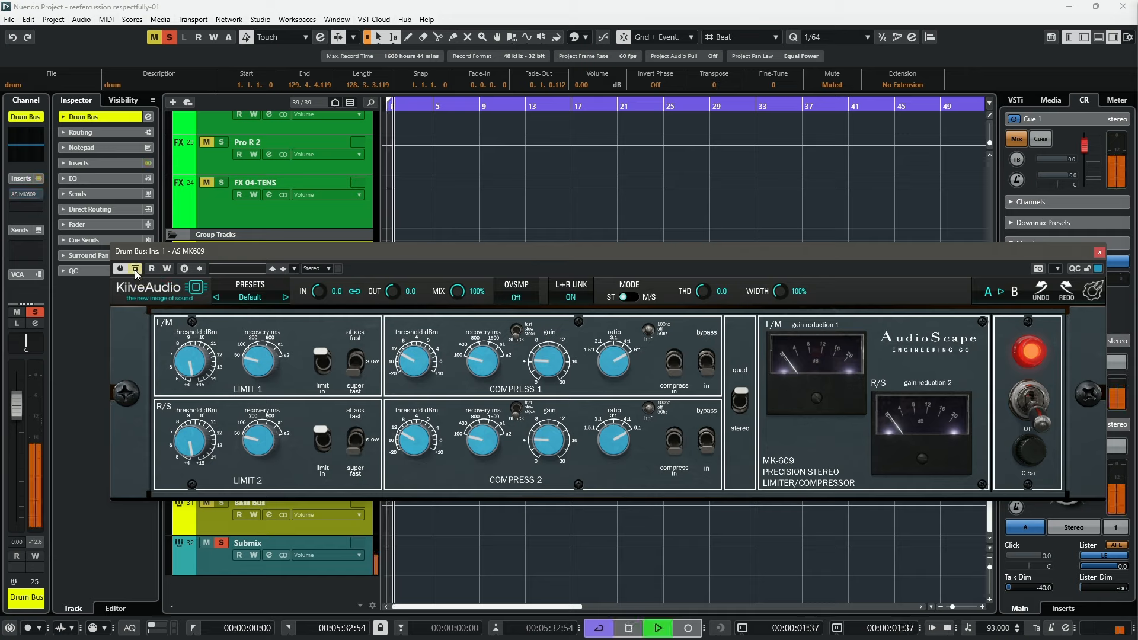
{"action": "left_click", "coordinate": [135, 269]}
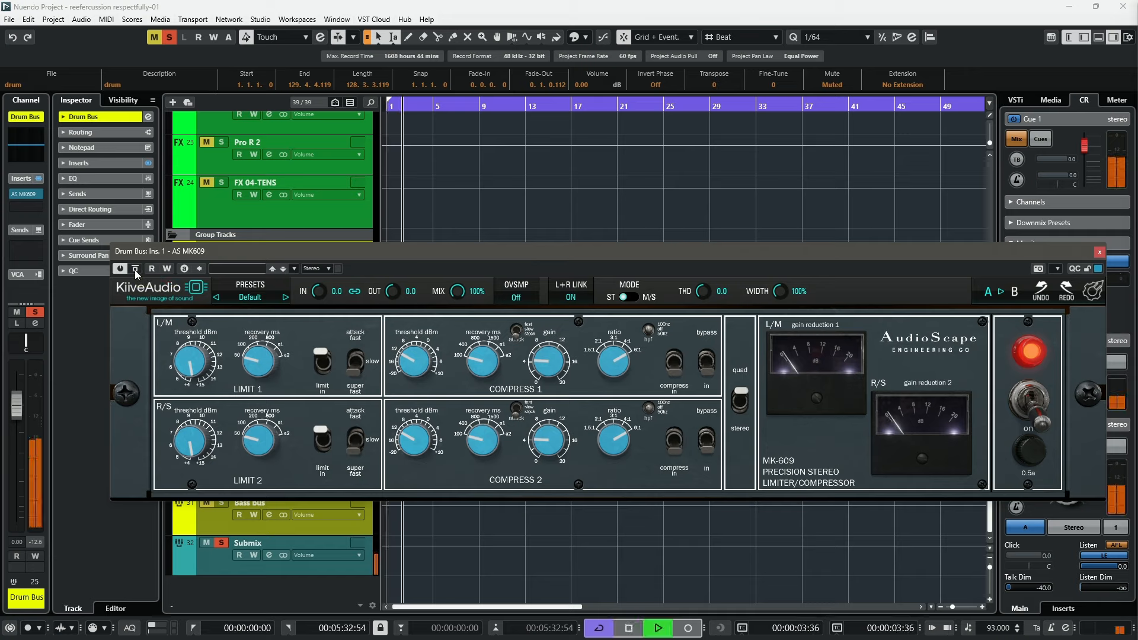
{"action": "key", "text": "space"}
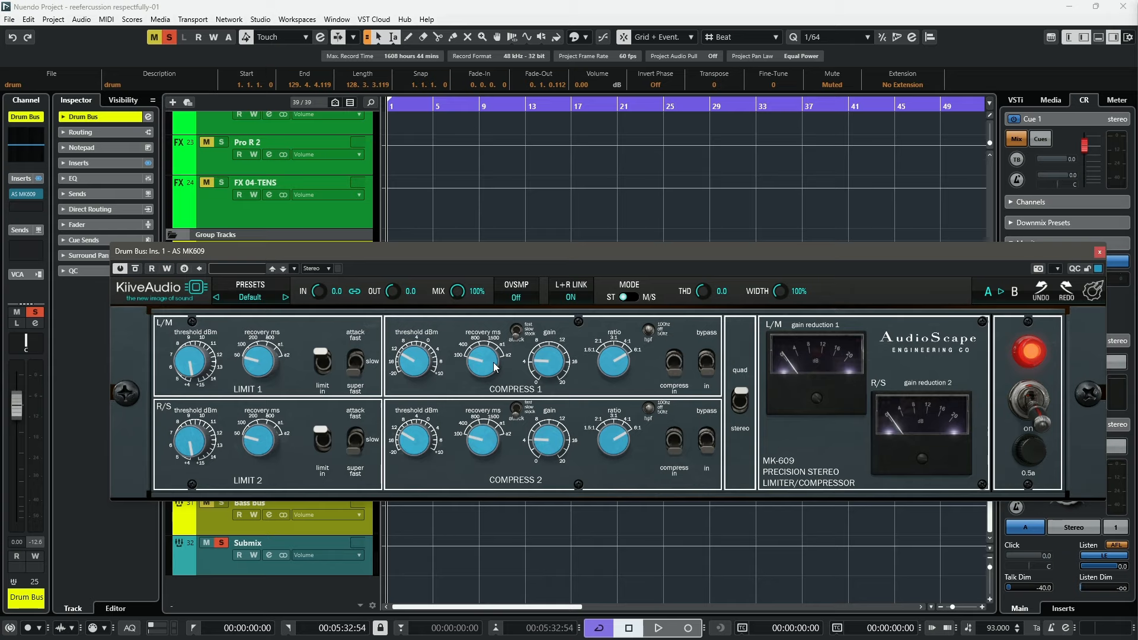
Audition different Compress 1 attack and recovery settings while the drum bus plays.
{"action": "key", "text": "space"}
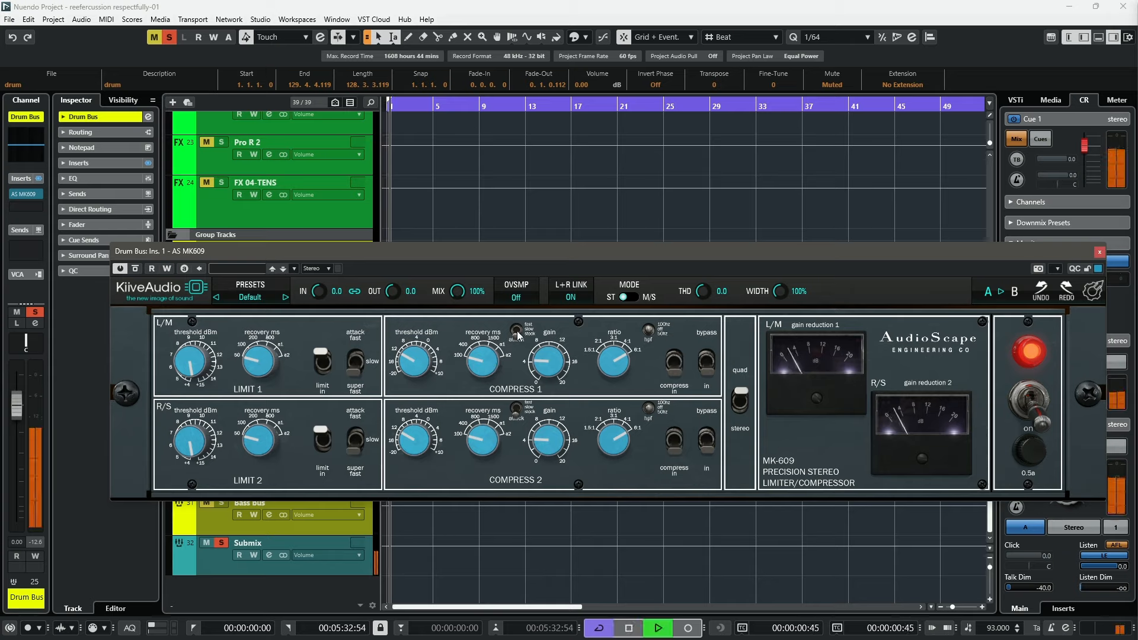
{"action": "key", "text": "space"}
{"action": "key", "text": "space"}
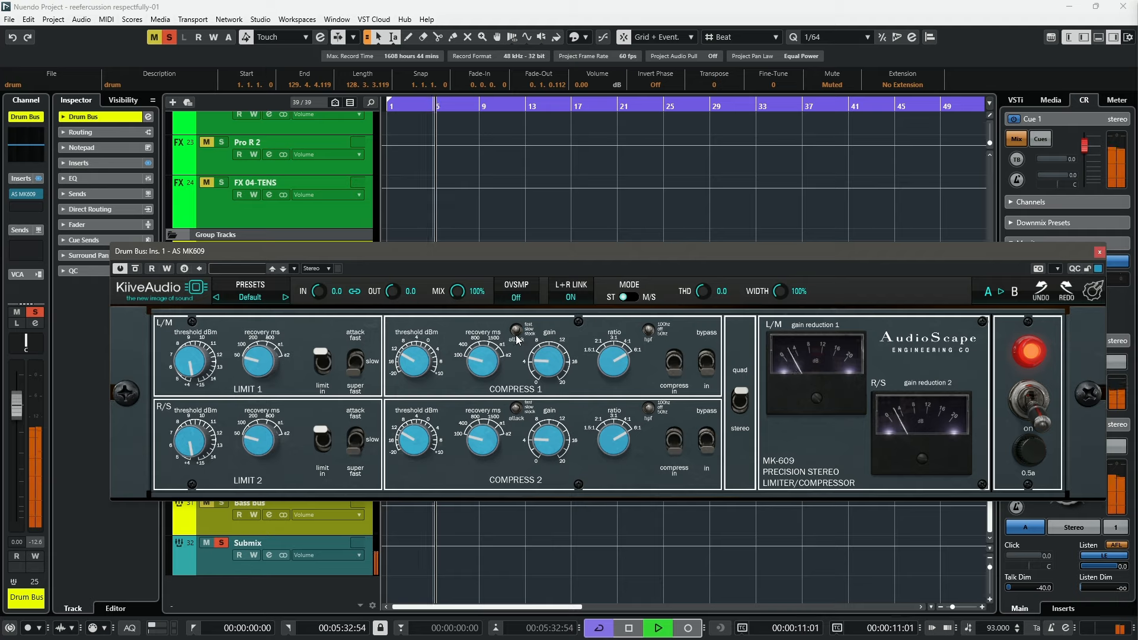
{"action": "left_click_drag", "start_coordinate": [483, 359], "coordinate": [495, 324]}
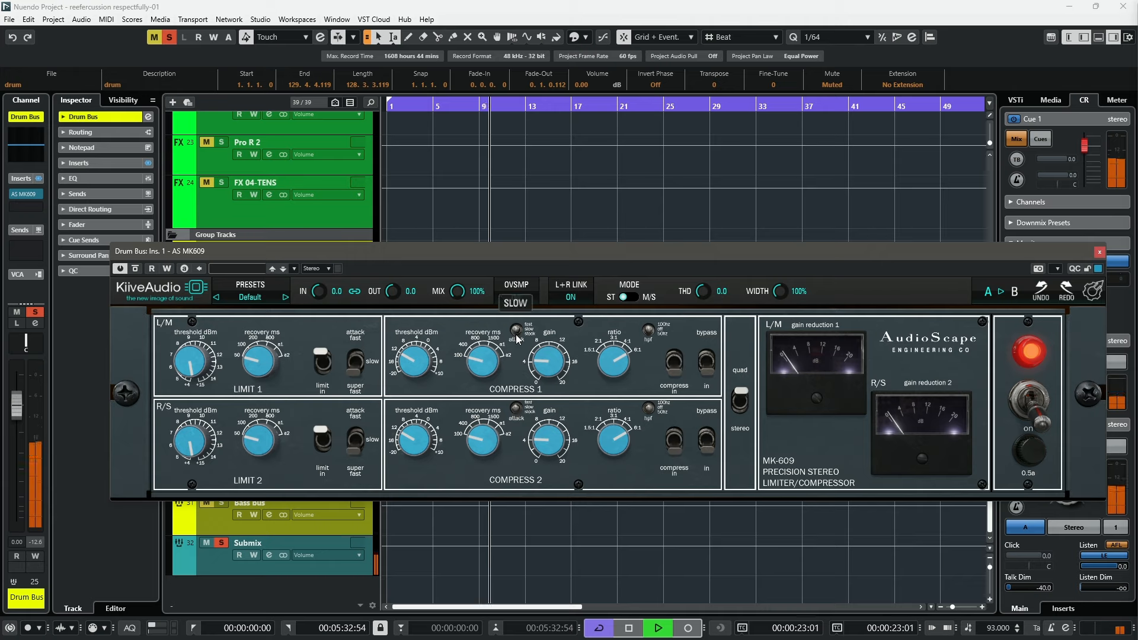
{"action": "key", "text": "space"}
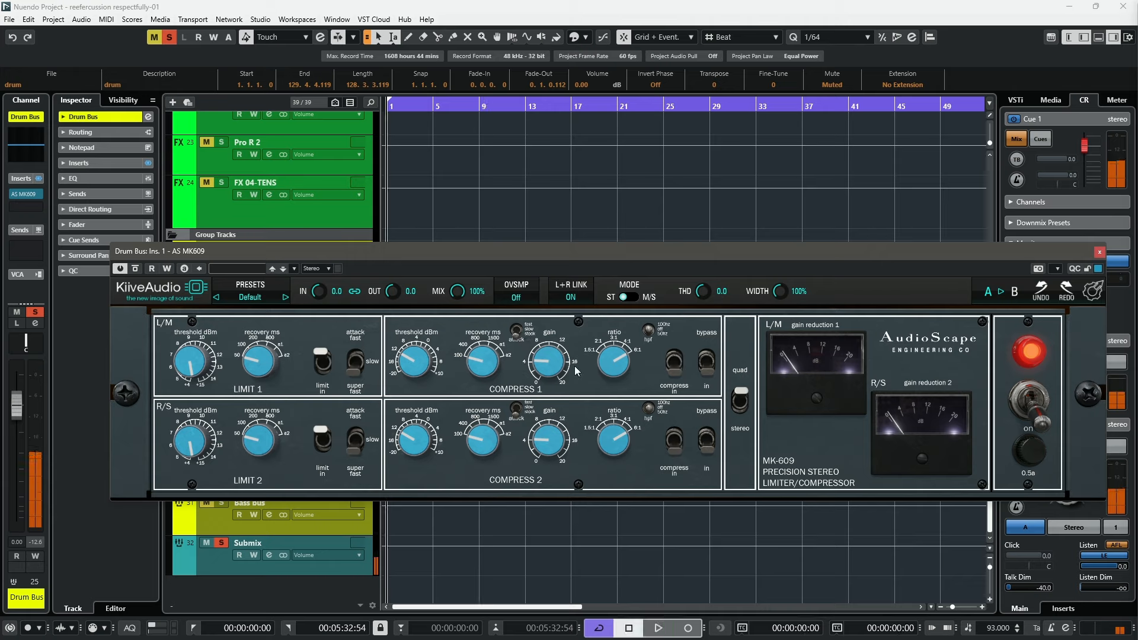
Switch the processing from the compressor to the limiter, with the limiter attack at slow.
{"action": "left_click", "coordinate": [674, 366]}
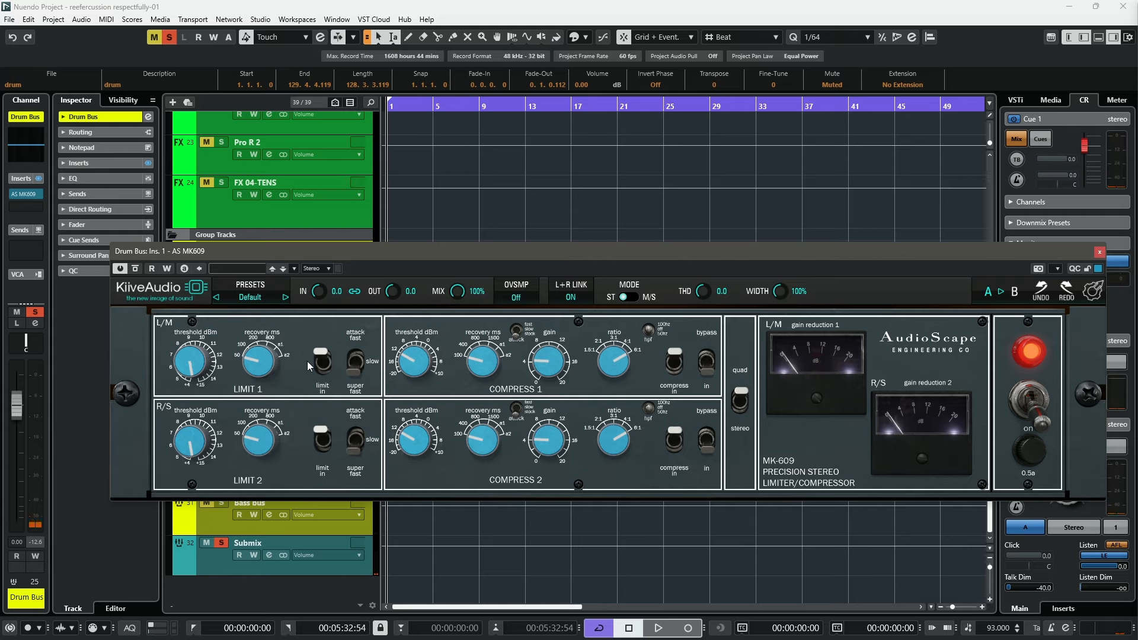
{"action": "left_click", "coordinate": [353, 372]}
{"action": "left_click", "coordinate": [322, 364]}
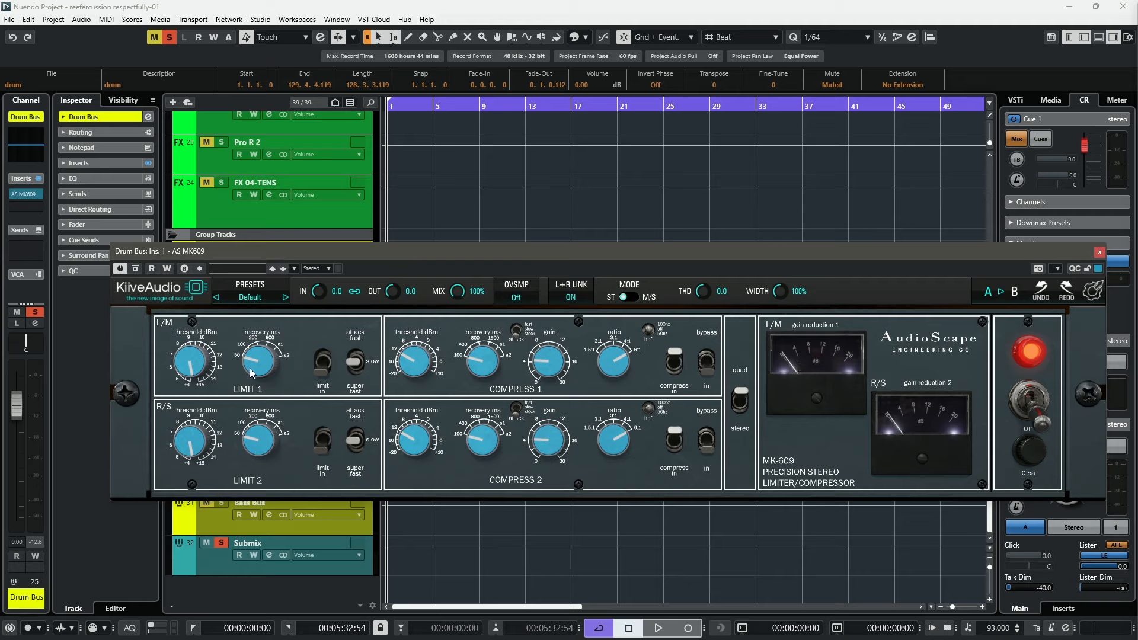
Set the linked input gain to 16.1 and the Limit 1 threshold to 10.5 dBm while auditioning the drums.
{"action": "key", "text": "space"}
{"action": "left_click_drag", "start_coordinate": [184, 364], "coordinate": [173, 506]}
{"action": "key", "text": "space"}
{"action": "left_click_drag", "start_coordinate": [317, 294], "coordinate": [323, 256]}
{"action": "key", "text": "space"}
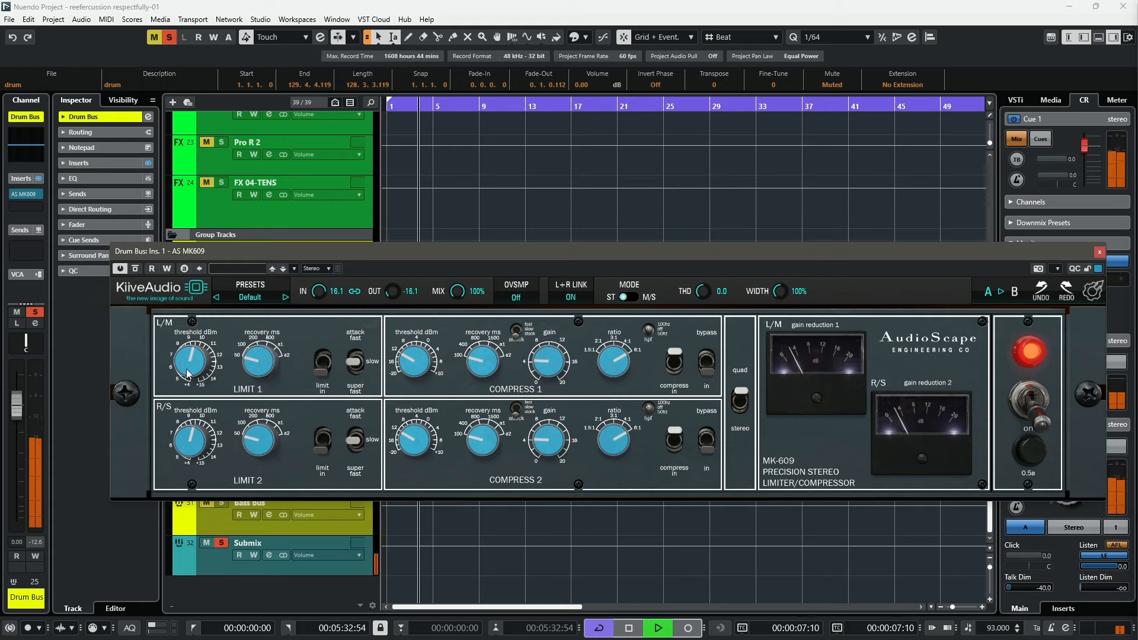
{"action": "left_click_drag", "start_coordinate": [195, 377], "coordinate": [196, 359]}
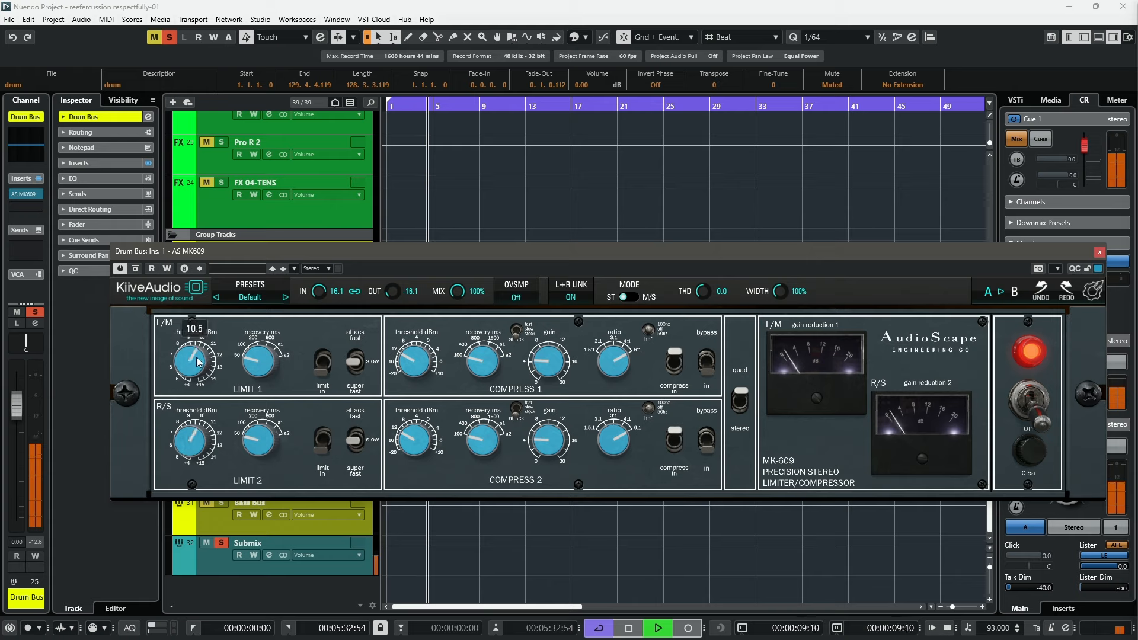
Try different Limit 1 recovery times while the drum bus plays.
{"action": "mouse_move", "coordinate": [270, 349]}
{"action": "left_click_drag", "start_coordinate": [270, 349], "coordinate": [314, 191]}
{"action": "key", "text": "space"}
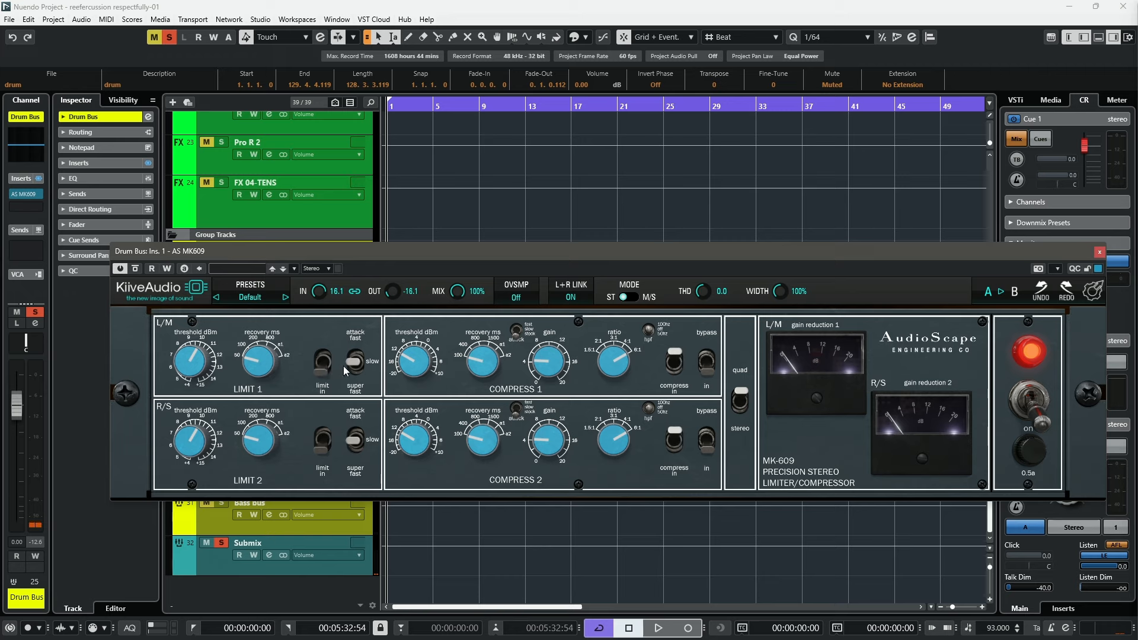
Compare the fast and slow limiter attack settings during playback, and set the limiter attack to super fast.
{"action": "left_click", "coordinate": [354, 366]}
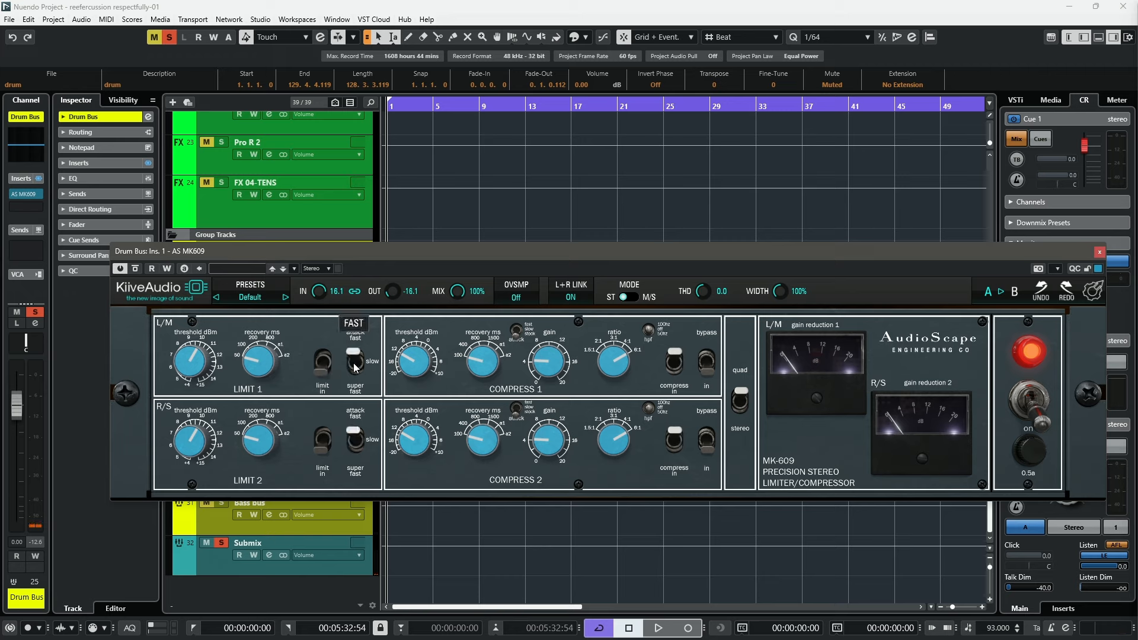
{"action": "key", "text": "space"}
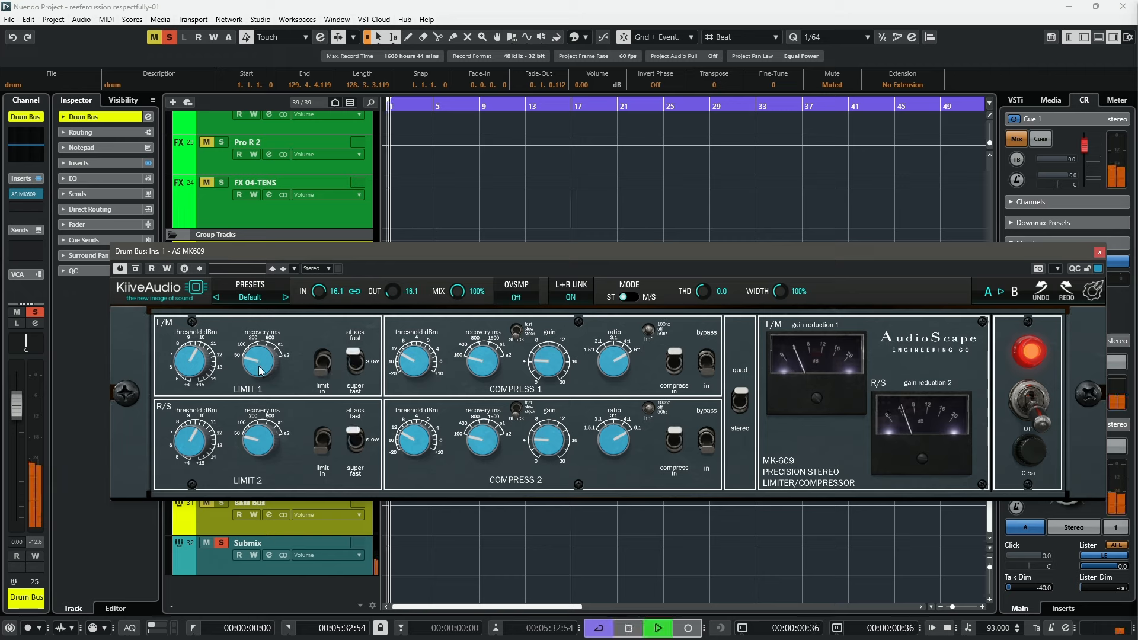
{"action": "left_click", "coordinate": [355, 362]}
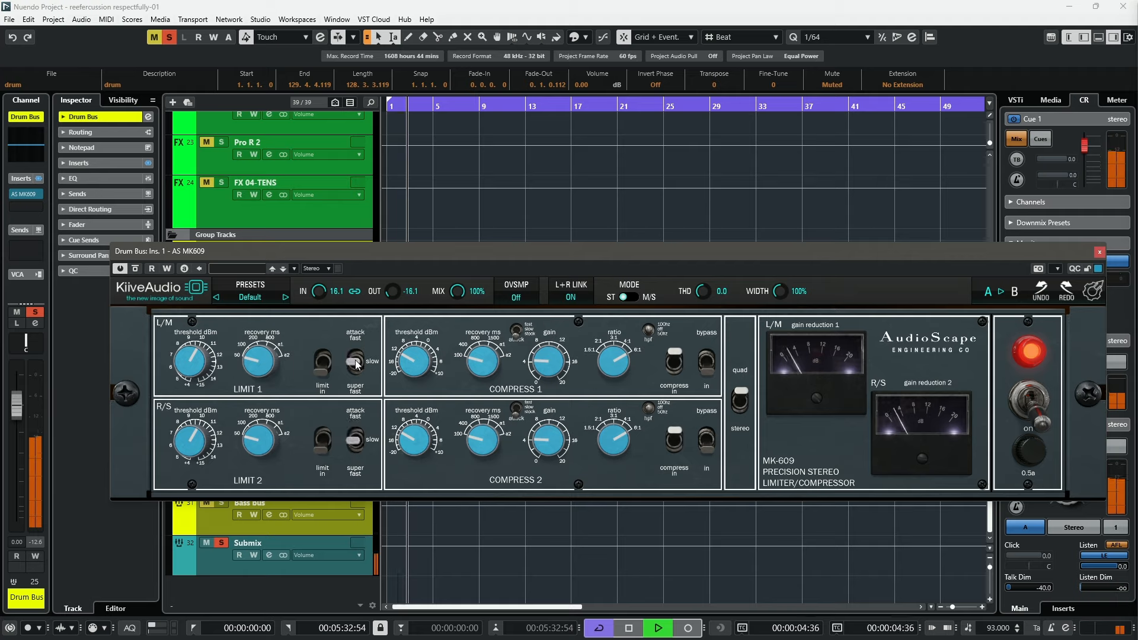
{"action": "left_click", "coordinate": [355, 362]}
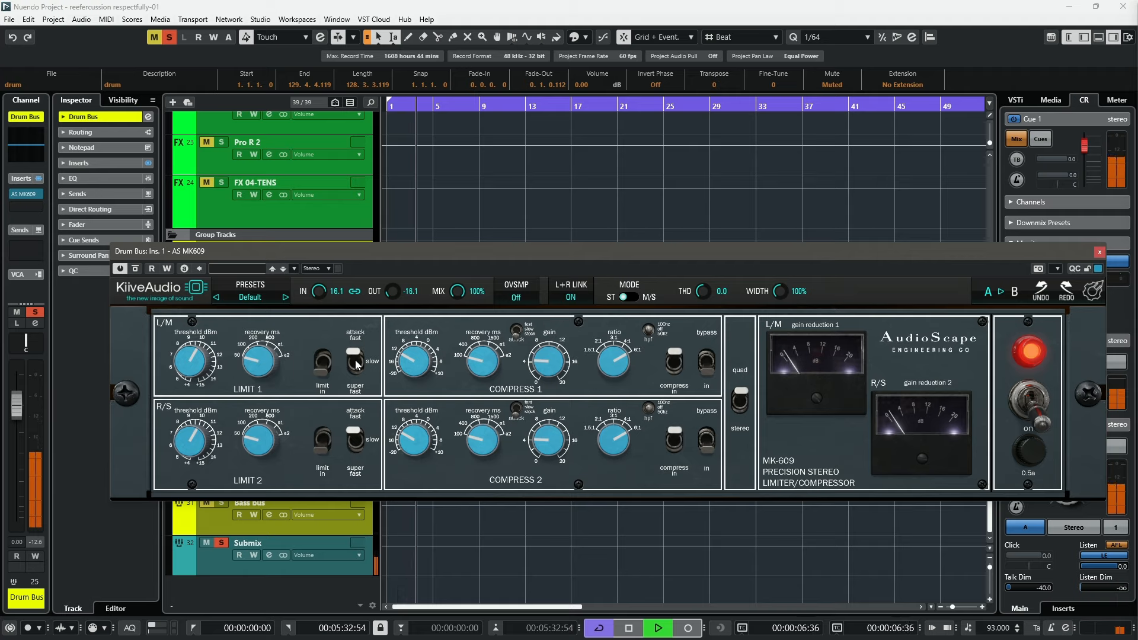
{"action": "key", "text": "space"}
{"action": "left_click", "coordinate": [356, 371]}
{"action": "key", "text": "space"}
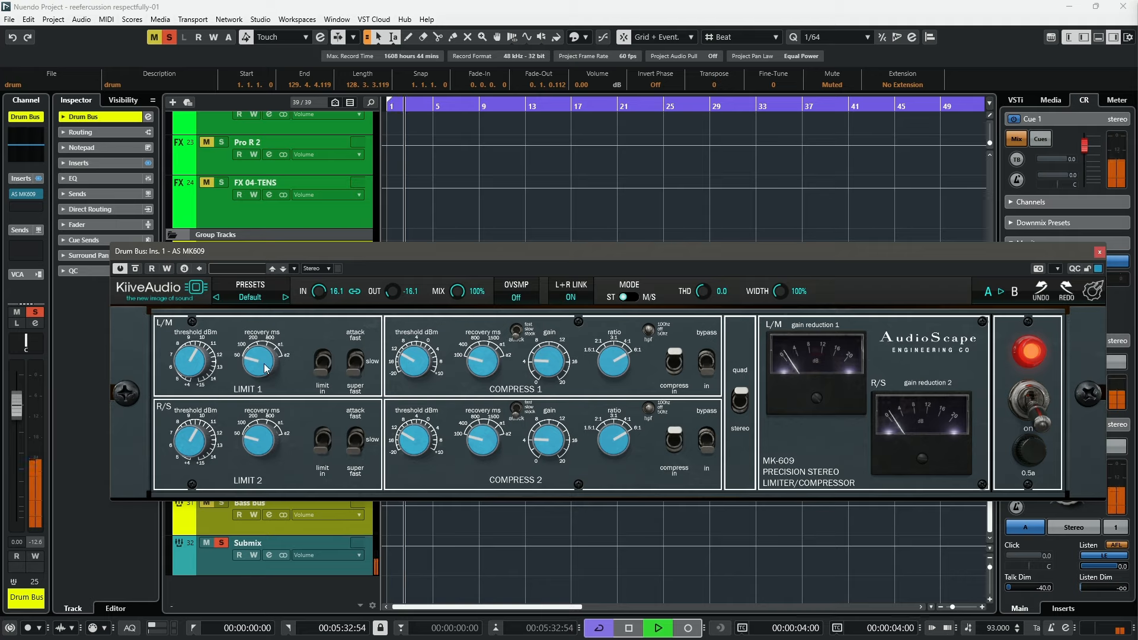
Set the Limit 1 threshold to 11.5 dBm, audition the drums, and stop playback.
{"action": "mouse_move", "coordinate": [266, 331]}
{"action": "scroll", "coordinate": [267, 332], "scroll_direction": "down", "scroll_amount": 2}
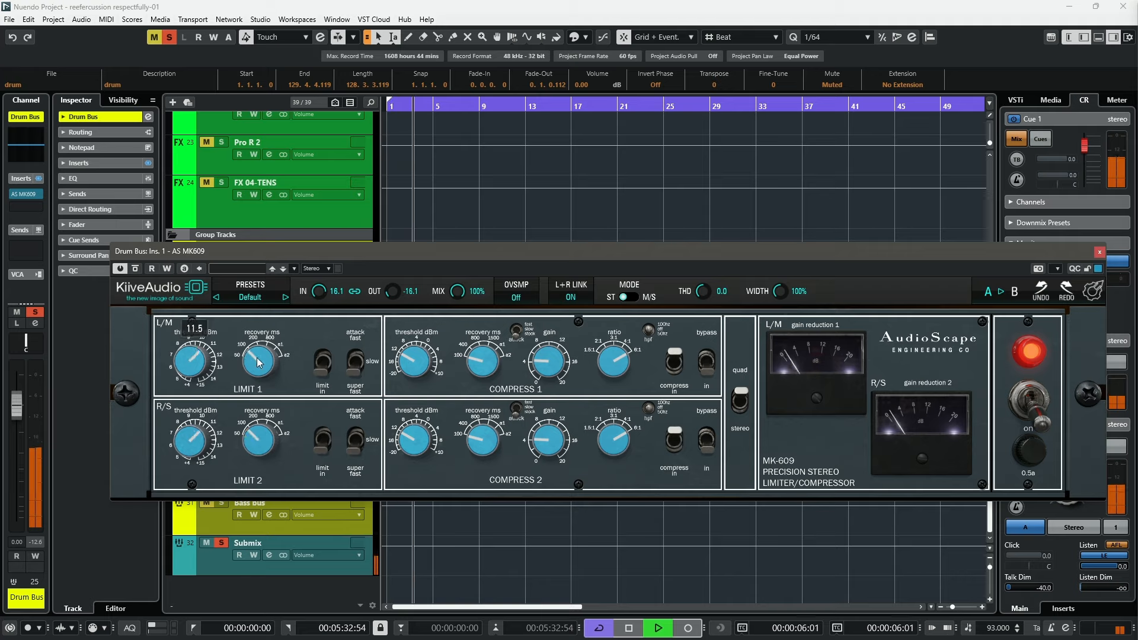
{"action": "mouse_move", "coordinate": [546, 370]}
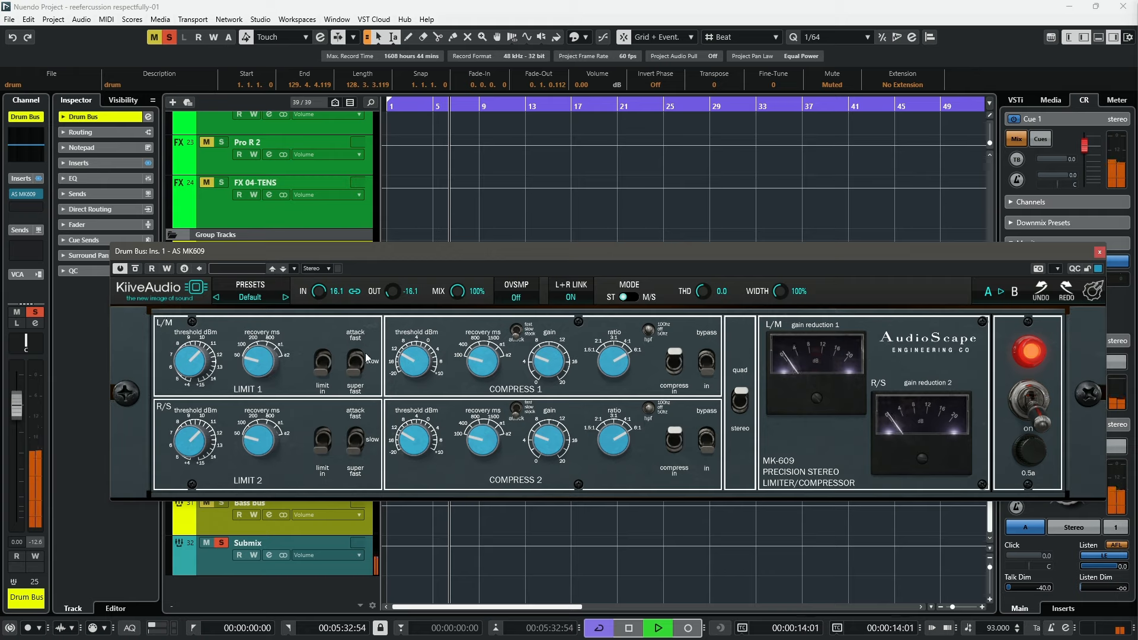
{"action": "key", "text": "space"}
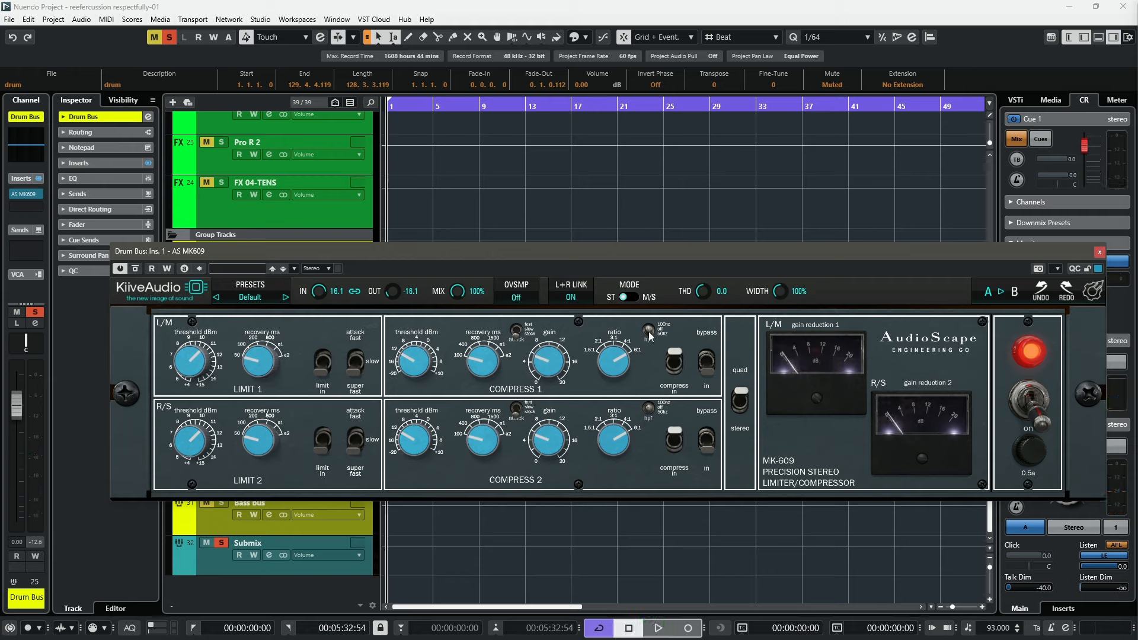
Switch the processing from the limiter to the compressor and start playback of the drum bus.
{"action": "left_click", "coordinate": [673, 359]}
{"action": "left_click", "coordinate": [322, 358]}
{"action": "key", "text": "space"}
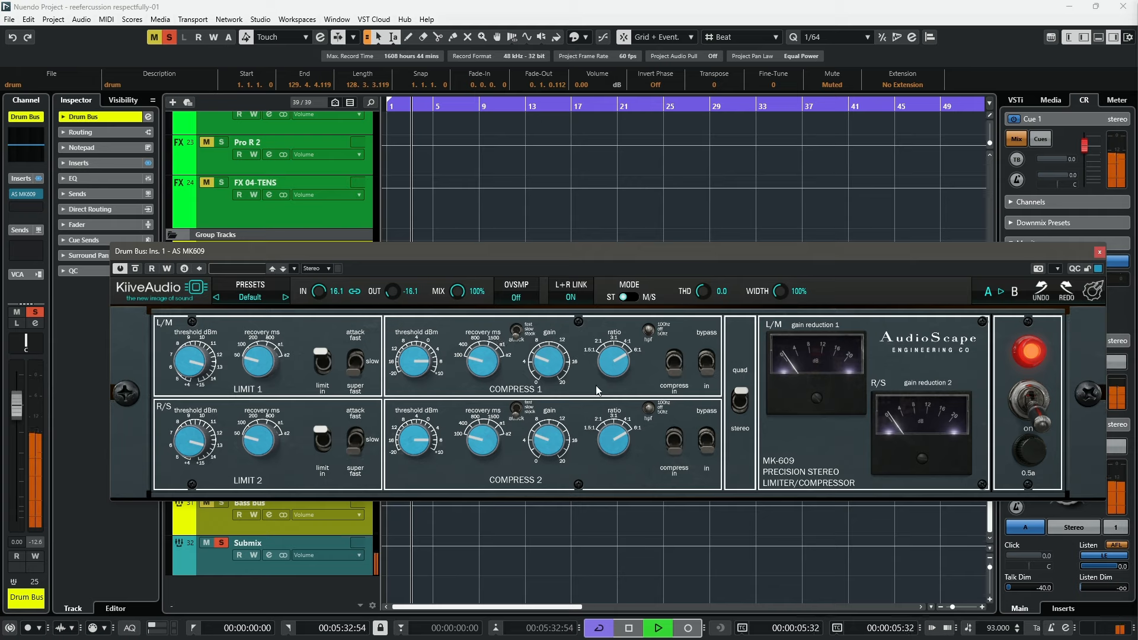
Adjust the Compress 1 gain during playback and compare the drums with the plugin bypassed and active.
{"action": "left_click_drag", "start_coordinate": [547, 365], "coordinate": [526, 407]}
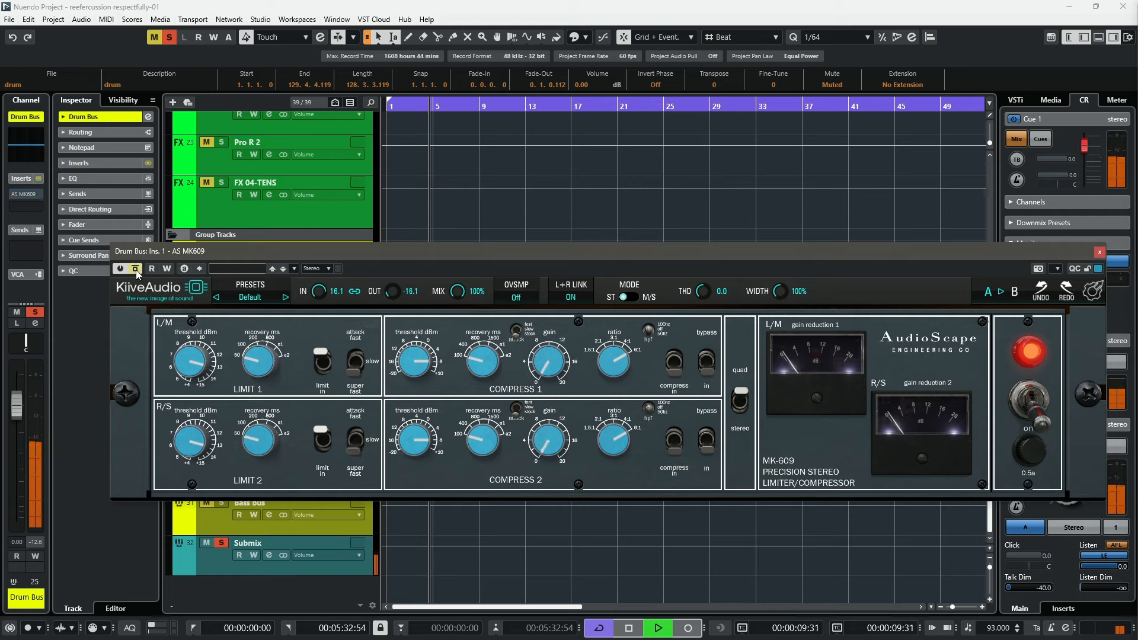
{"action": "left_click_drag", "start_coordinate": [548, 374], "coordinate": [551, 361]}
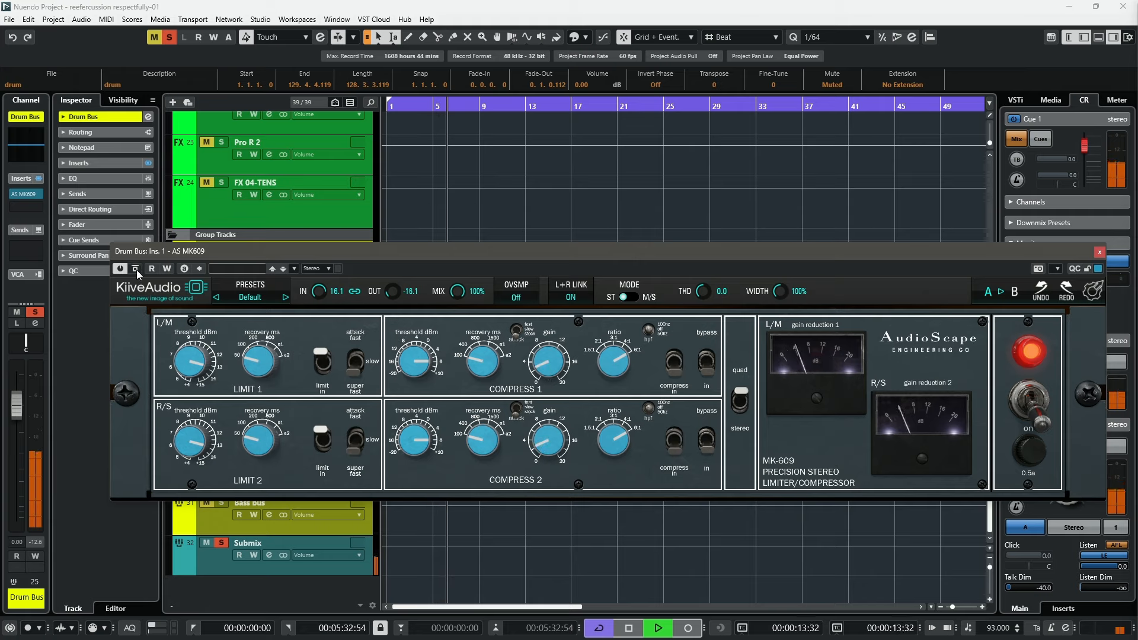
{"action": "left_click", "coordinate": [135, 269]}
{"action": "left_click", "coordinate": [136, 269]}
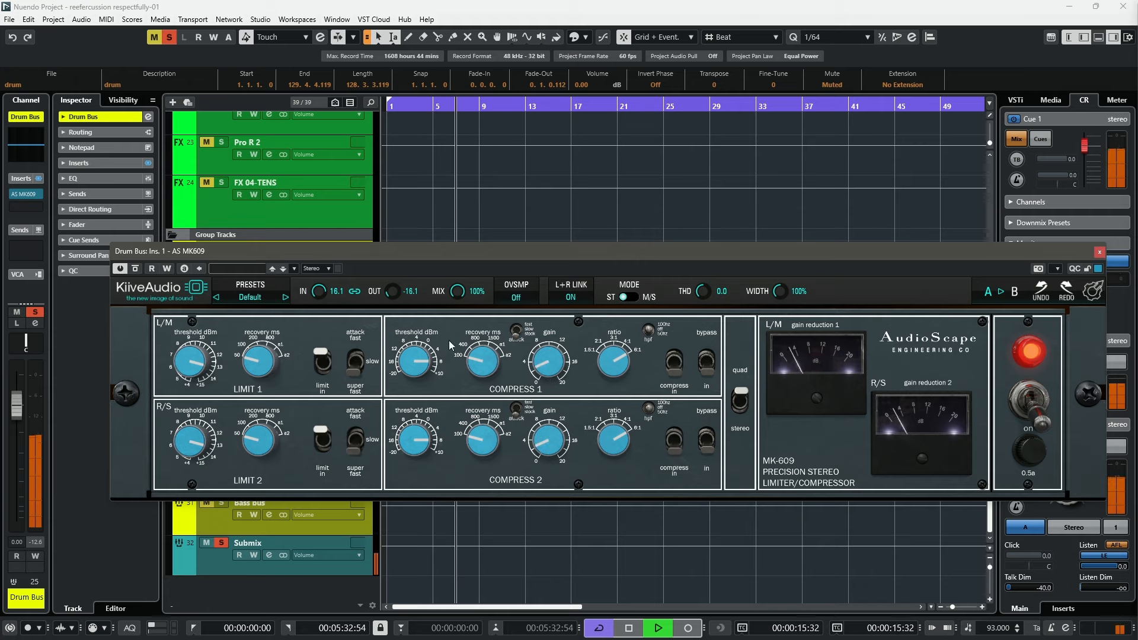
{"action": "key", "text": "space"}
Lower the Compress 1 ratio, set its high-pass filter to 100 Hz, and restart playback.
{"action": "left_click_drag", "start_coordinate": [623, 366], "coordinate": [624, 380]}
{"action": "left_click", "coordinate": [647, 330]}
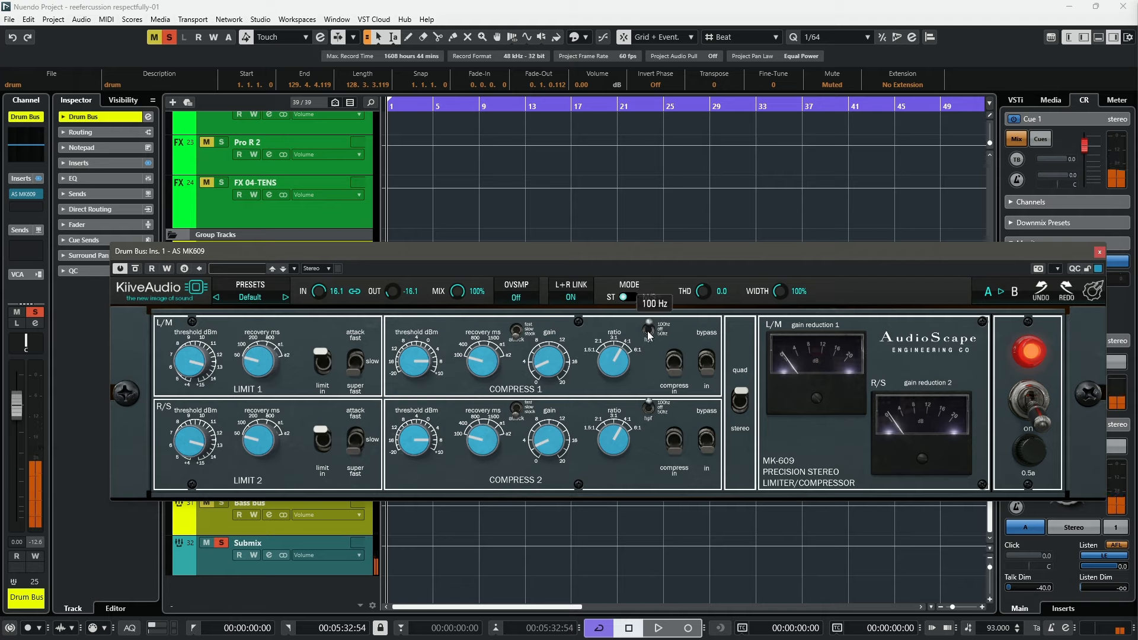
{"action": "key", "text": "space"}
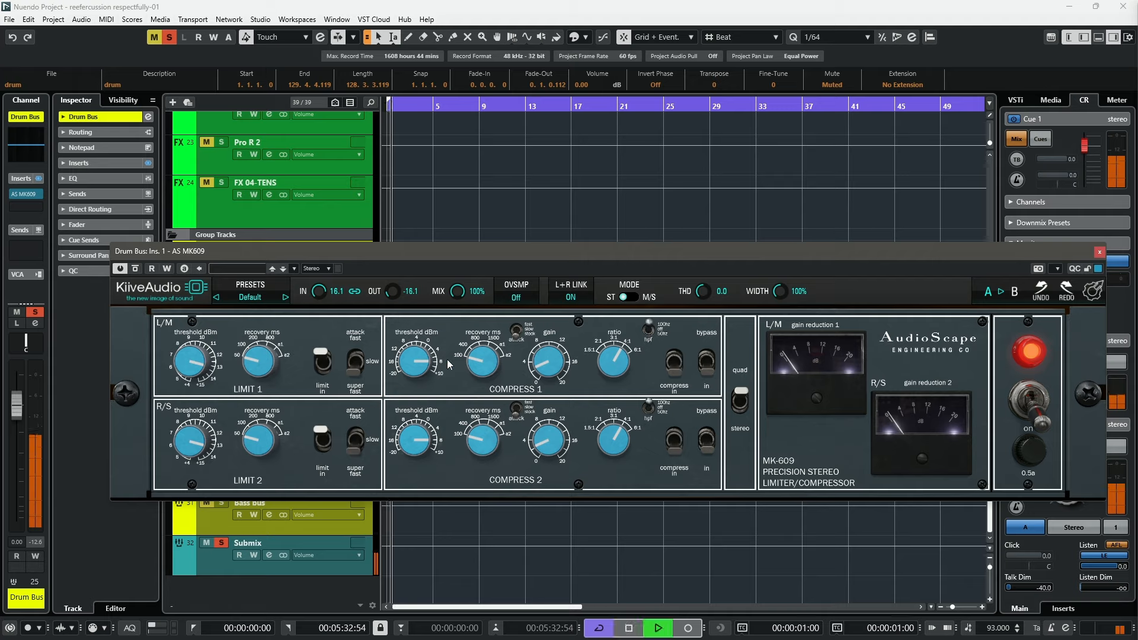
Lower the Compress 1 threshold with the attack at fast and raise the gain while the drums play.
{"action": "left_click_drag", "start_coordinate": [417, 368], "coordinate": [416, 375]}
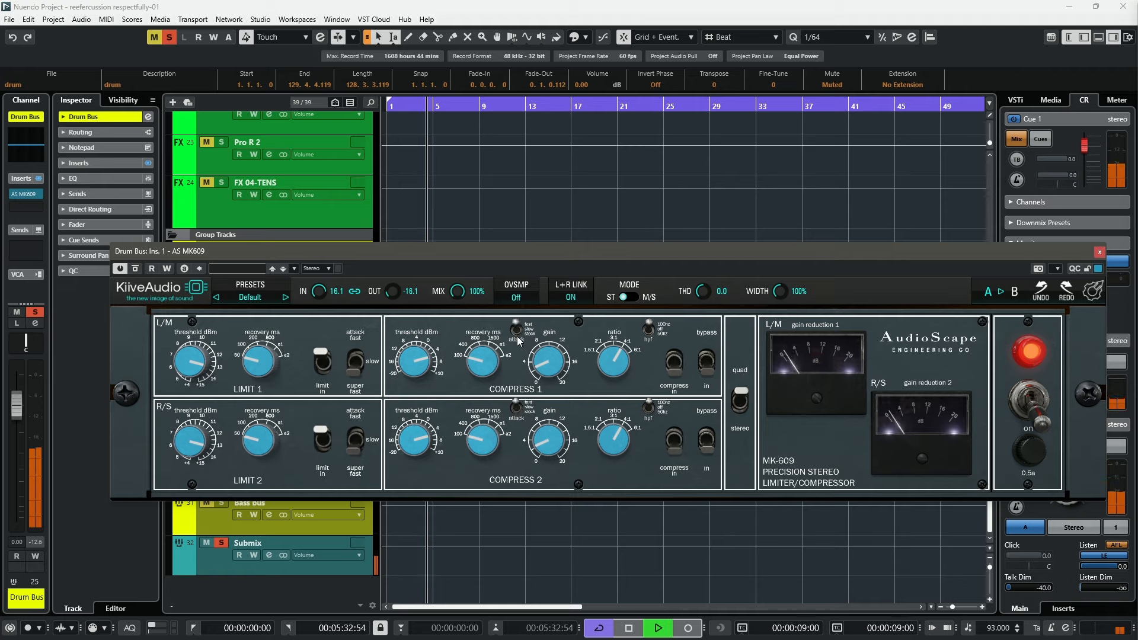
{"action": "mouse_move", "coordinate": [550, 374]}
{"action": "key", "text": "space"}
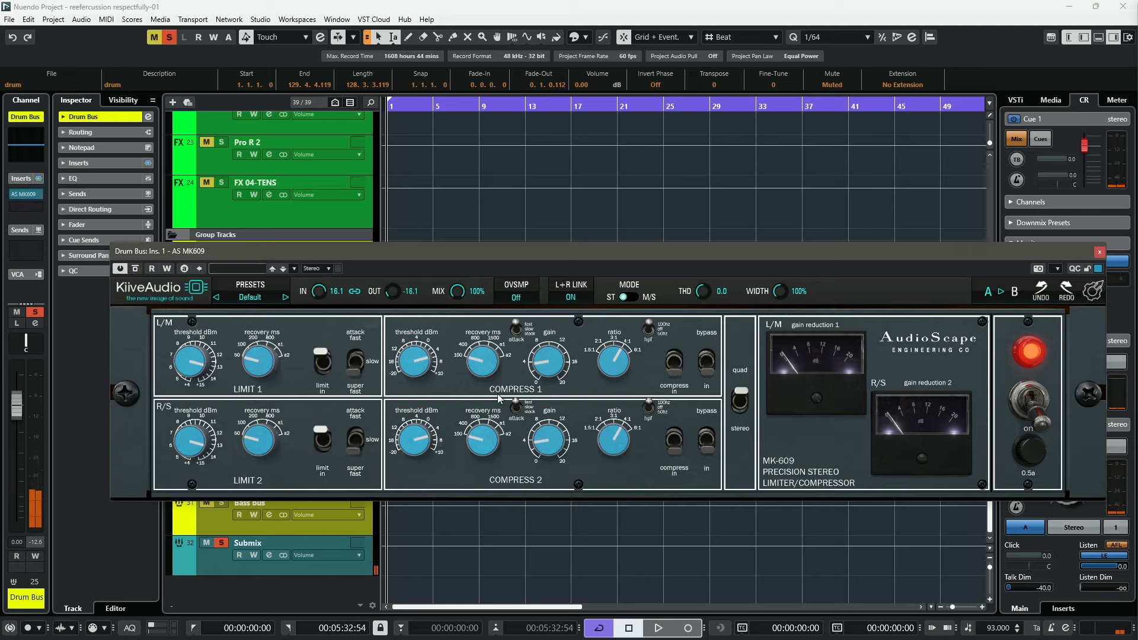
Engage the limiter alongside the compressor and raise the Compress 1 threshold during playback.
{"action": "left_click", "coordinate": [322, 361]}
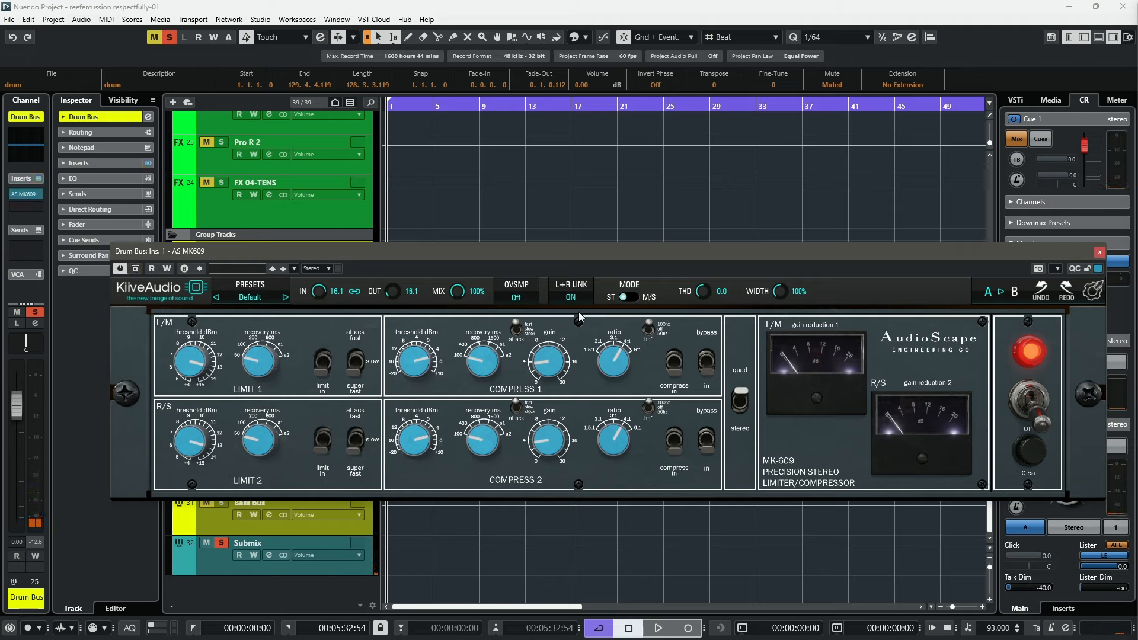
{"action": "key", "text": "space"}
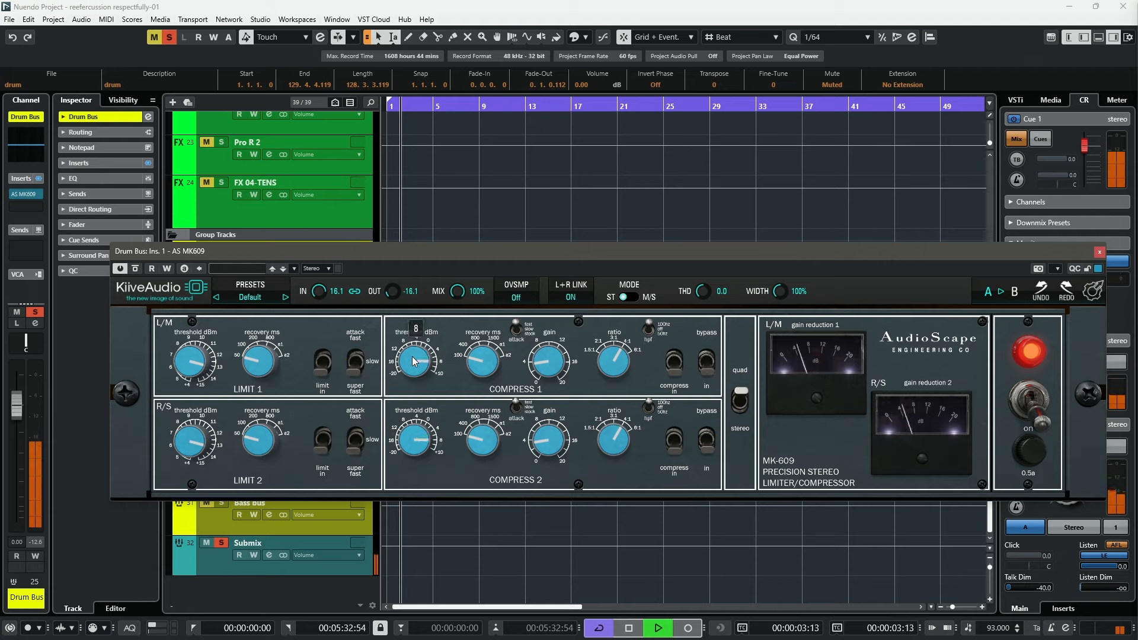
{"action": "mouse_move", "coordinate": [418, 356]}
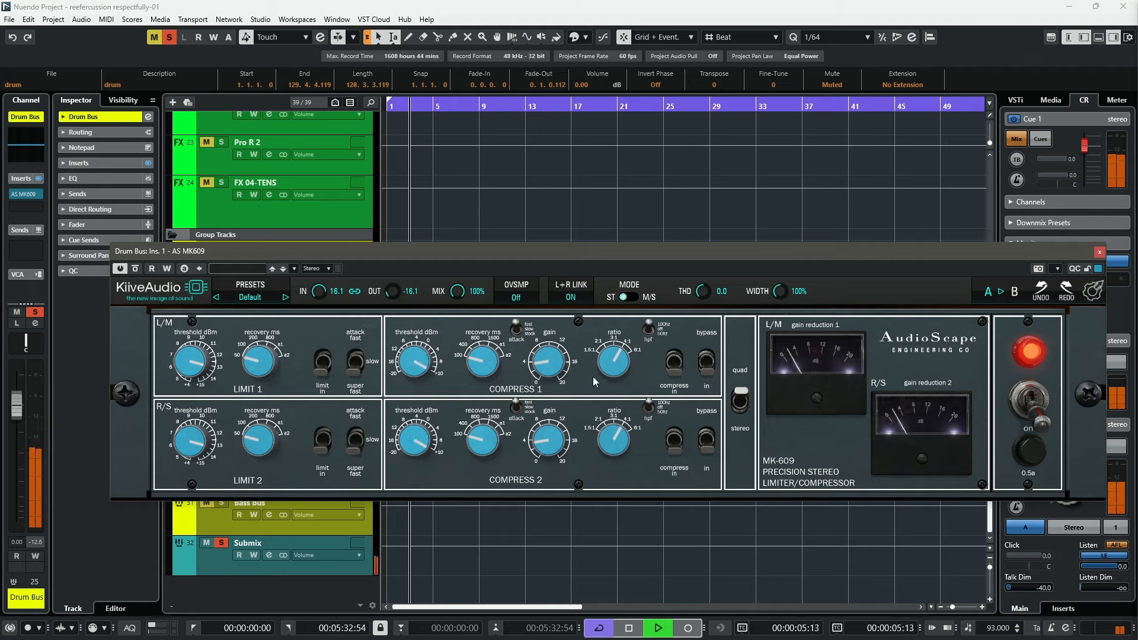
Compare the drum bus with the plugin bypassed and active, and deactivate all solos to audition the full mix.
{"action": "left_click", "coordinate": [135, 269]}
{"action": "left_click", "coordinate": [135, 269]}
{"action": "key", "text": "space"}
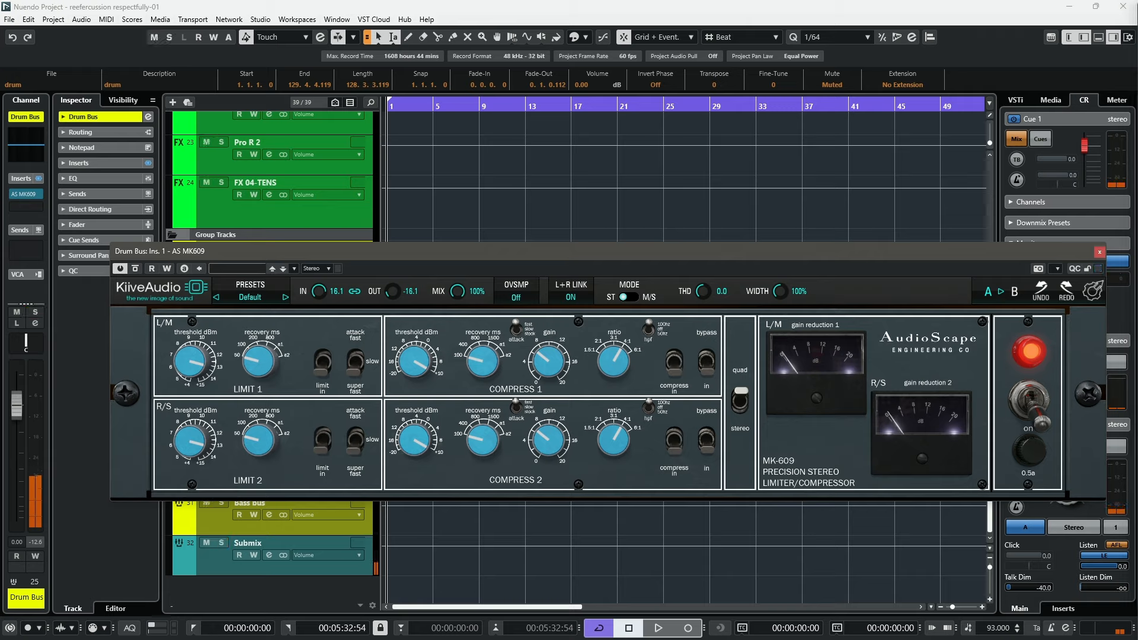
{"action": "left_click", "coordinate": [169, 37]}
{"action": "key", "text": "space"}
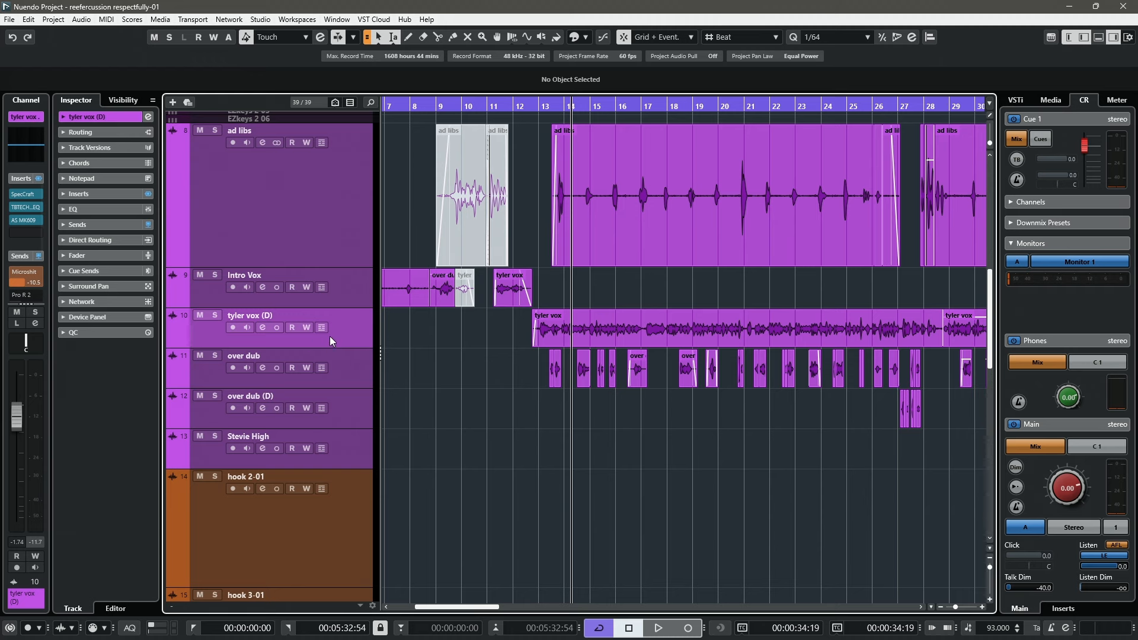
Place the playhead at the start of the track 10 vocal near bar 13 and open that track's AS MK609 insert.
{"action": "left_click", "coordinate": [536, 372]}
{"action": "scroll", "coordinate": [536, 373], "scroll_direction": "up", "scroll_amount": 4}
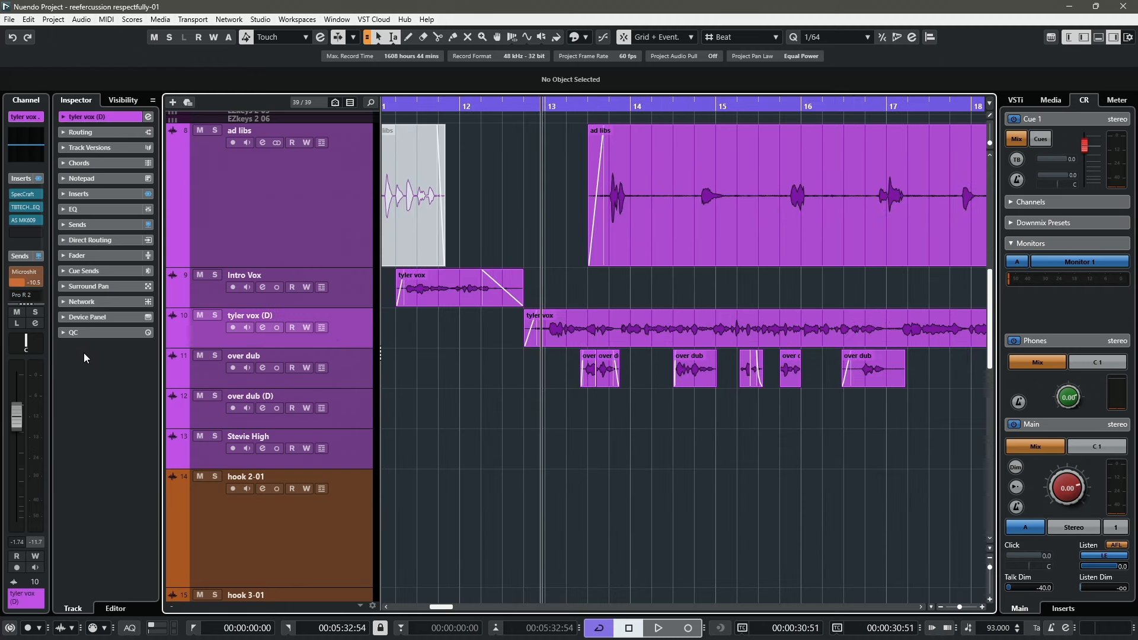
{"action": "left_click", "coordinate": [26, 221]}
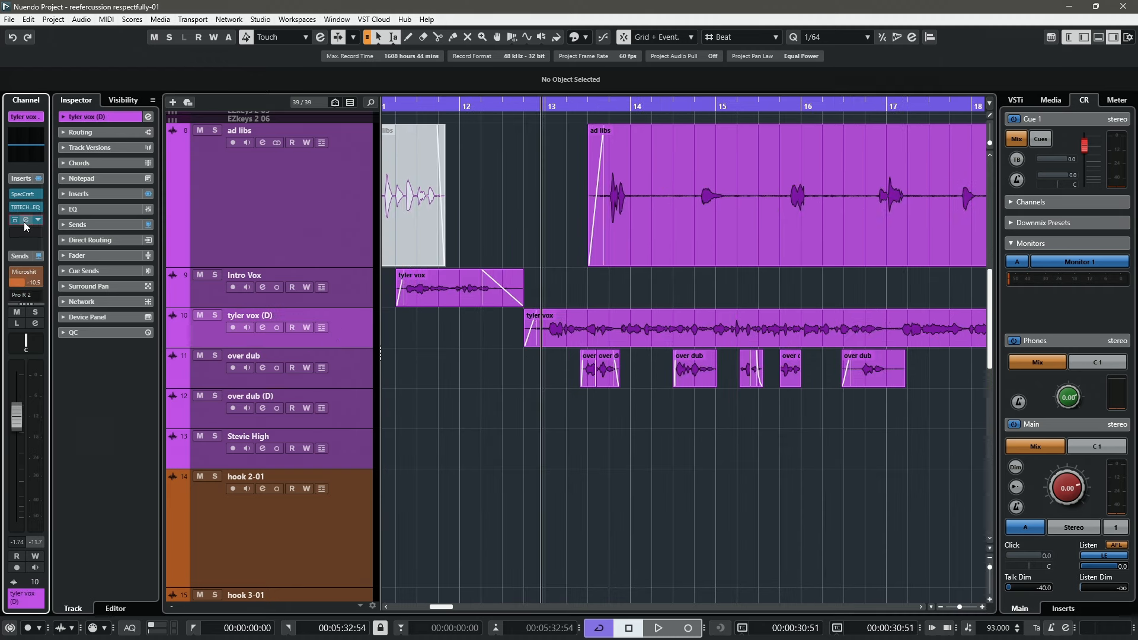